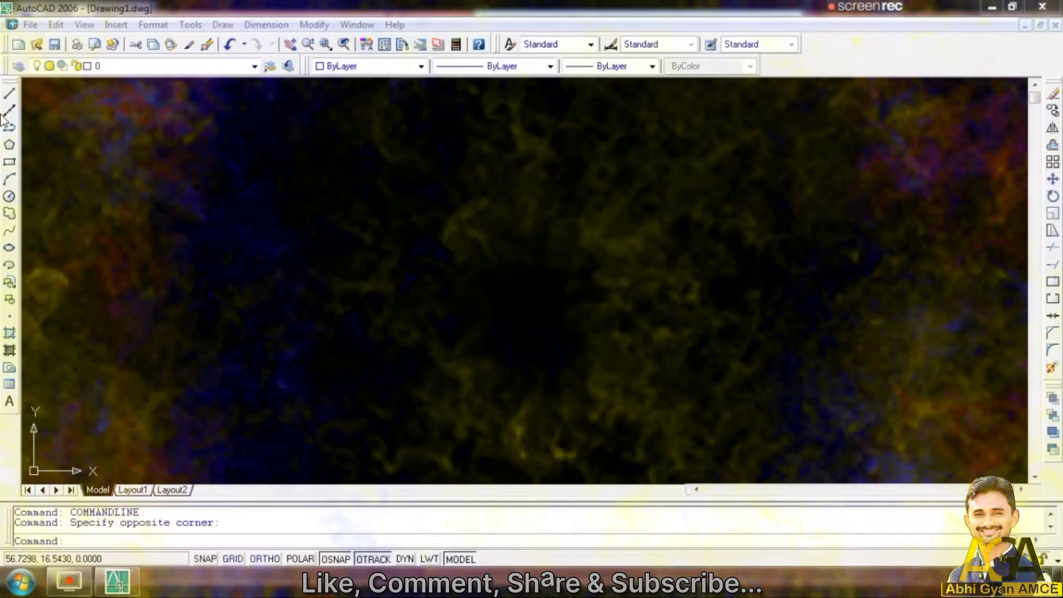
Browse the Modify menu, then show the Draw menu listing Revision Cloud
{"action": "left_click", "coordinate": [315, 25]}
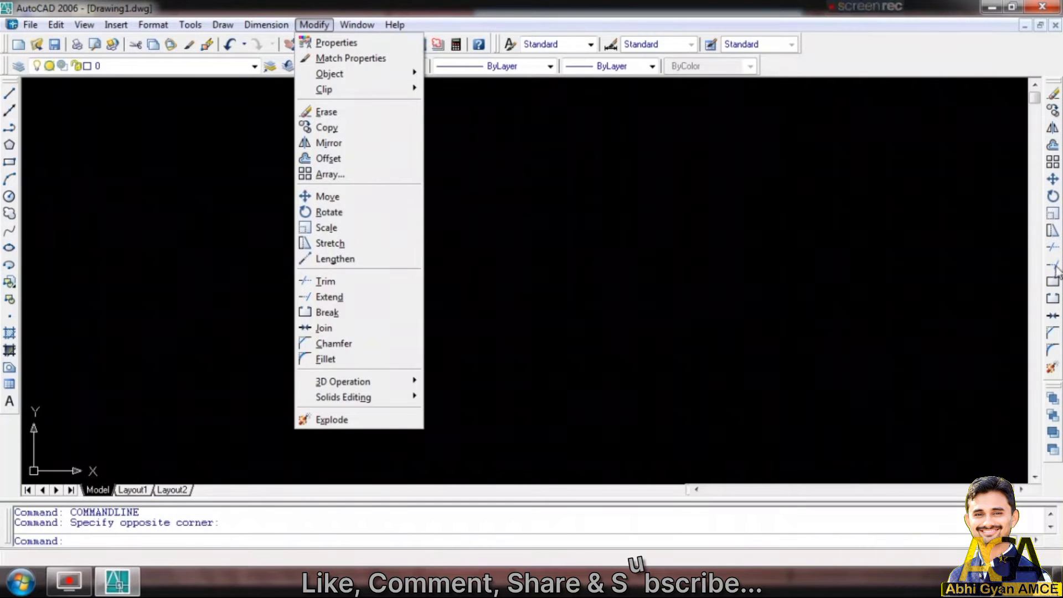
{"action": "left_click", "coordinate": [858, 142]}
{"action": "left_click", "coordinate": [970, 170]}
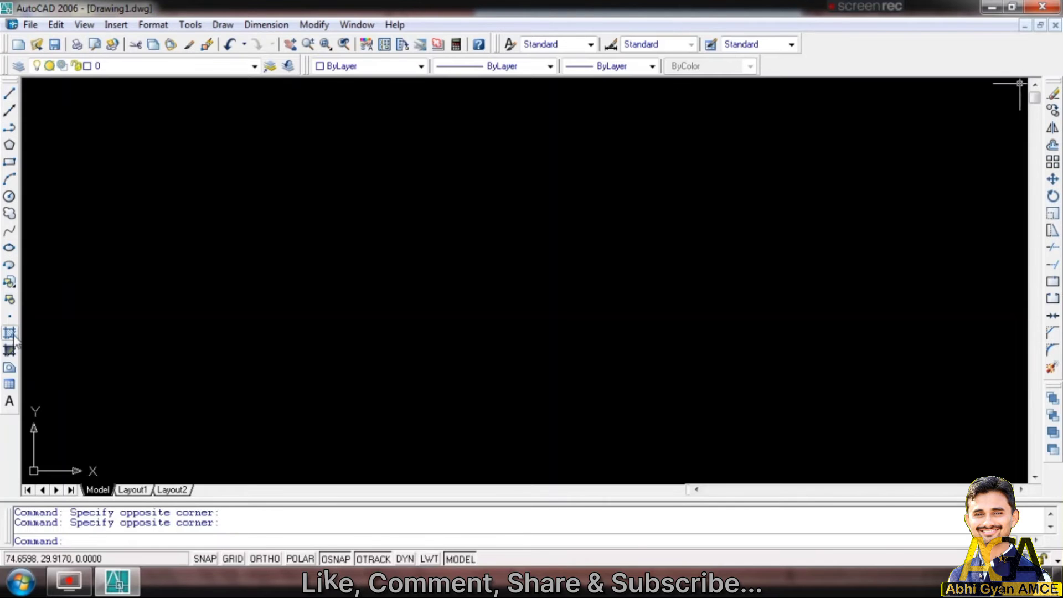
{"action": "left_click", "coordinate": [217, 24]}
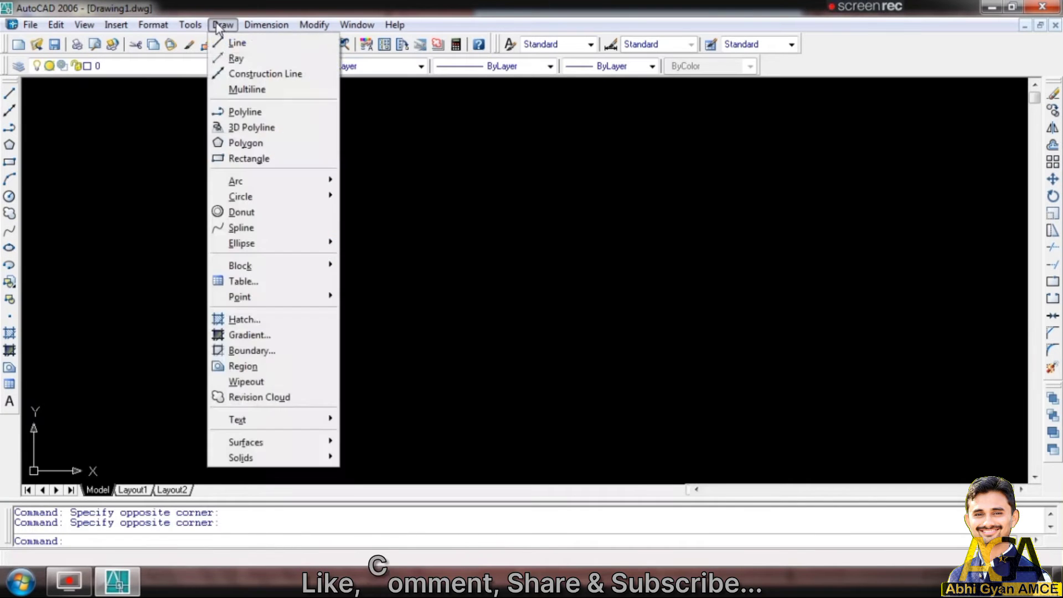
Close the Draw menu and restore the AutoCAD window from the taskbar
{"action": "left_click", "coordinate": [71, 183]}
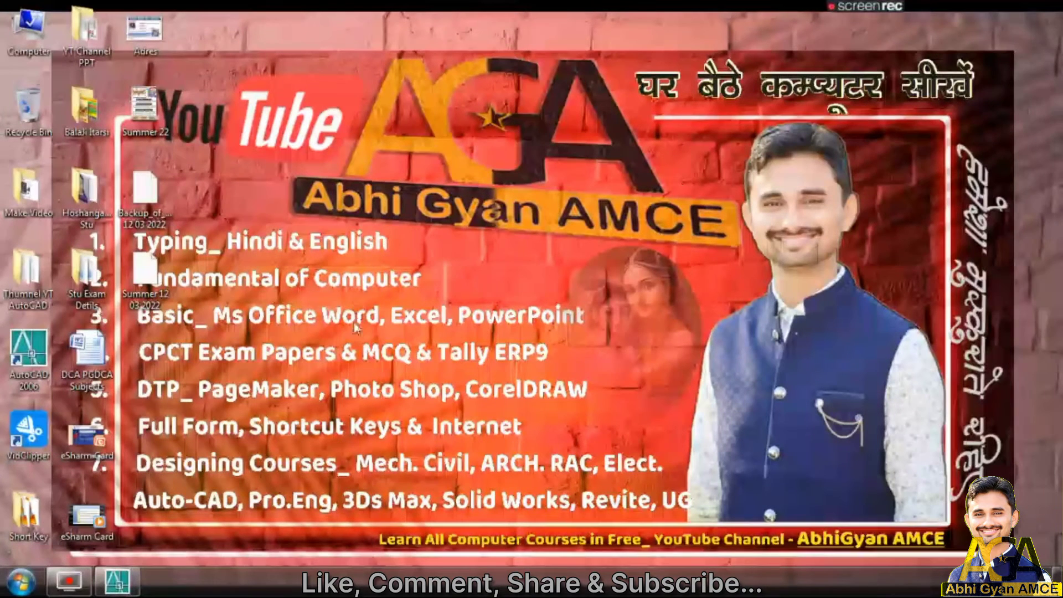
{"action": "left_click", "coordinate": [117, 581]}
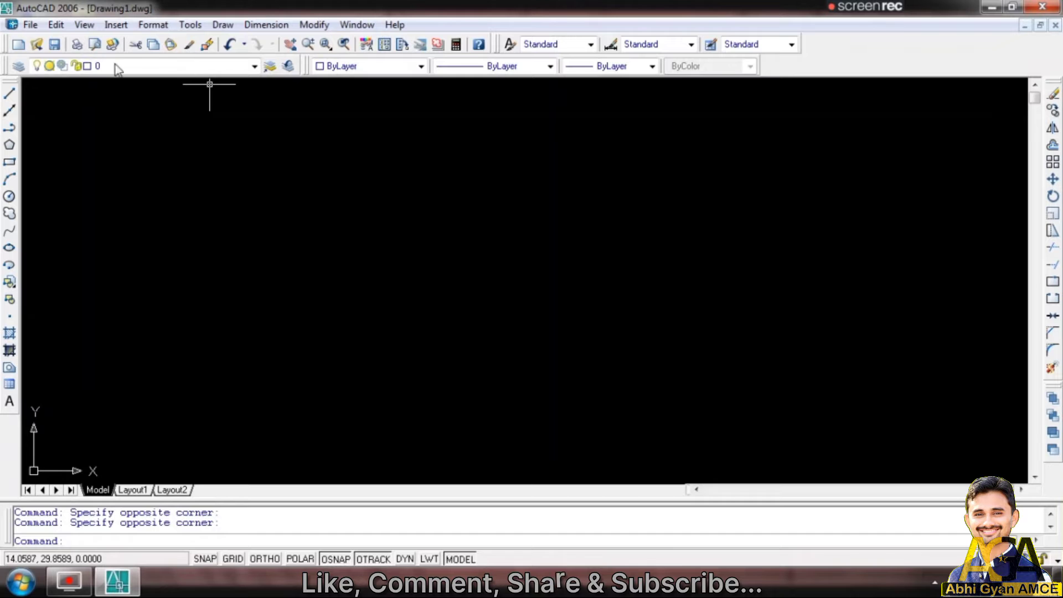
Open the recent drawing YouTube AbhiGyanAMCE.dwg
{"action": "left_click", "coordinate": [30, 24]}
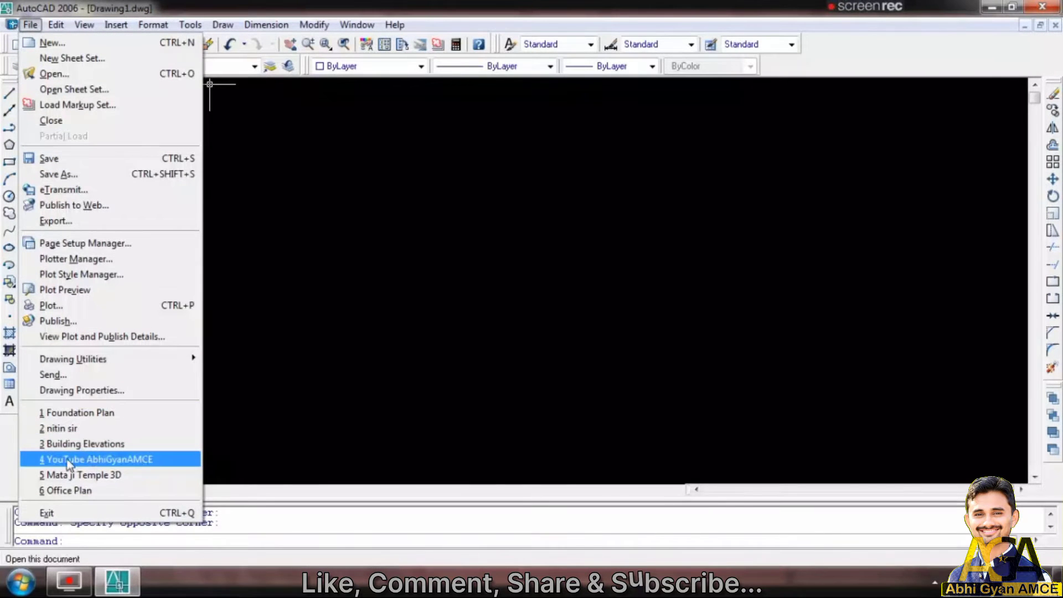
{"action": "left_click", "coordinate": [70, 464]}
{"action": "scroll", "coordinate": [831, 205], "scroll_direction": "down", "scroll_amount": 3}
{"action": "scroll", "coordinate": [610, 277], "scroll_direction": "down", "scroll_amount": 3}
{"action": "scroll", "coordinate": [415, 305], "scroll_direction": "down", "scroll_amount": 3}
{"action": "scroll", "coordinate": [554, 321], "scroll_direction": "up", "scroll_amount": 2}
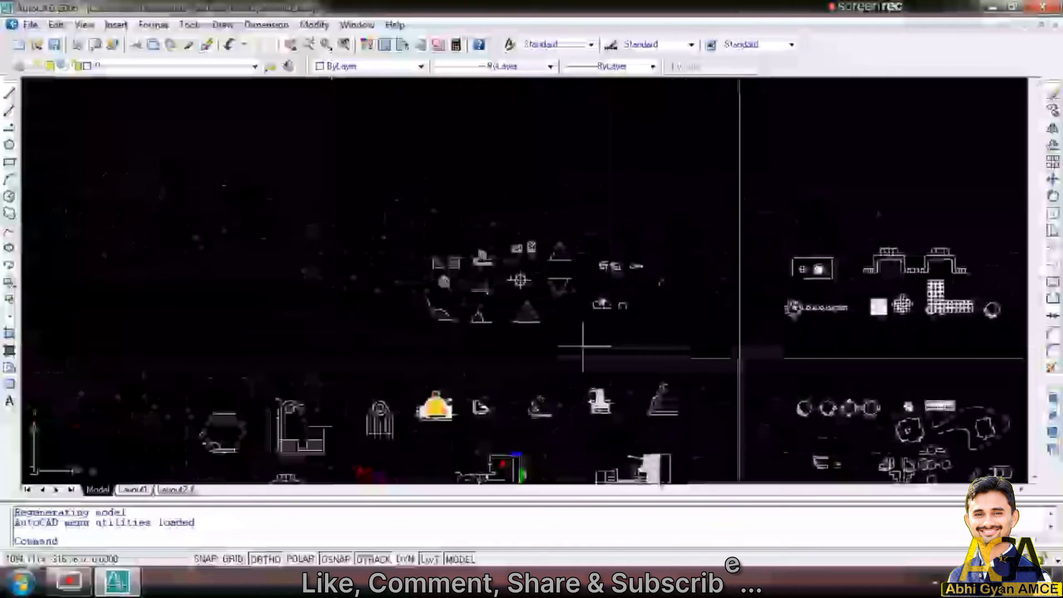
{"action": "scroll", "coordinate": [576, 299], "scroll_direction": "up", "scroll_amount": 3}
{"action": "scroll", "coordinate": [594, 347], "scroll_direction": "up", "scroll_amount": 1}
Pan and zoom across the drawing's furniture and symbol groups
{"action": "middle_click_drag", "start_coordinate": [594, 346], "coordinate": [175, 278]}
{"action": "scroll", "coordinate": [108, 270], "scroll_direction": "down", "scroll_amount": 2}
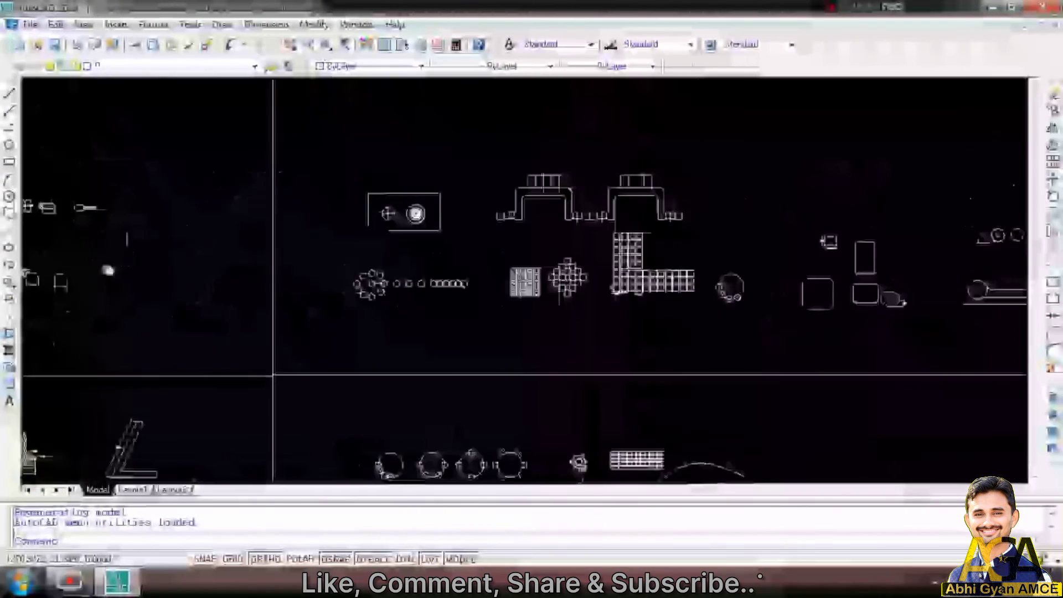
{"action": "middle_click_drag", "start_coordinate": [683, 289], "coordinate": [182, 247]}
{"action": "scroll", "coordinate": [451, 240], "scroll_direction": "up", "scroll_amount": 3}
{"action": "scroll", "coordinate": [450, 247], "scroll_direction": "up", "scroll_amount": 2}
{"action": "mouse_move", "coordinate": [451, 247]}
{"action": "middle_mouse_down"}
{"action": "mouse_move", "coordinate": [427, 313]}
{"action": "mouse_move", "coordinate": [720, 166]}
{"action": "middle_mouse_up"}
{"action": "scroll", "coordinate": [427, 310], "scroll_direction": "down", "scroll_amount": 2}
{"action": "middle_click_drag", "start_coordinate": [491, 294], "coordinate": [598, 151]}
{"action": "scroll", "coordinate": [420, 283], "scroll_direction": "up", "scroll_amount": 2}
{"action": "mouse_move", "coordinate": [420, 283]}
{"action": "middle_mouse_down"}
{"action": "mouse_move", "coordinate": [543, 233]}
{"action": "mouse_move", "coordinate": [743, 288]}
{"action": "middle_mouse_up"}
{"action": "scroll", "coordinate": [542, 232], "scroll_direction": "down", "scroll_amount": 2}
{"action": "scroll", "coordinate": [742, 288], "scroll_direction": "down", "scroll_amount": 2}
{"action": "scroll", "coordinate": [739, 232], "scroll_direction": "down", "scroll_amount": 3}
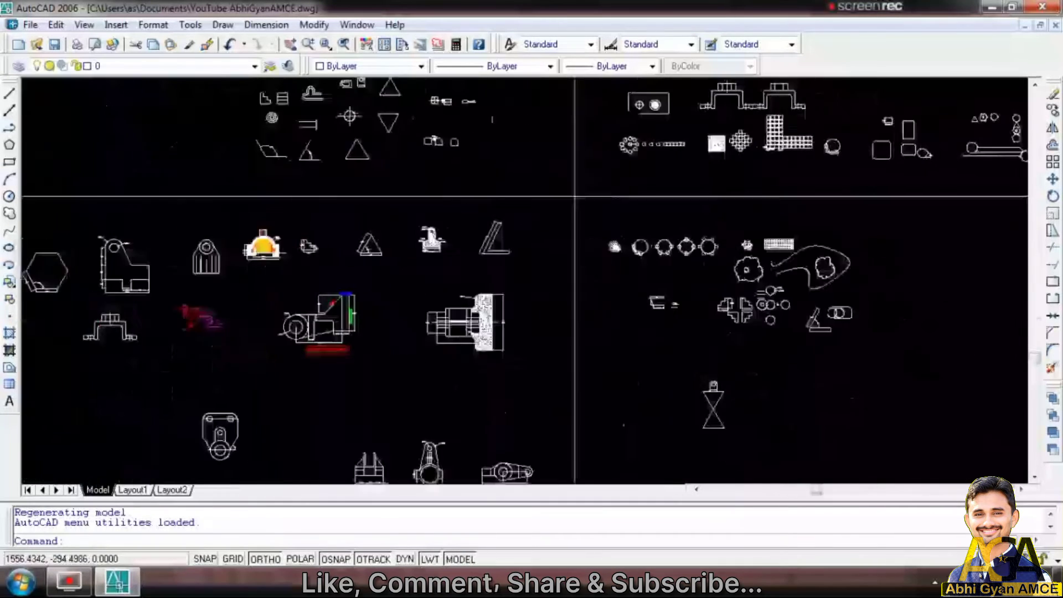
Centre the view on the small round tables and tree symbols
{"action": "middle_click_drag", "start_coordinate": [630, 197], "coordinate": [278, 218]}
{"action": "scroll", "coordinate": [397, 275], "scroll_direction": "up", "scroll_amount": 4}
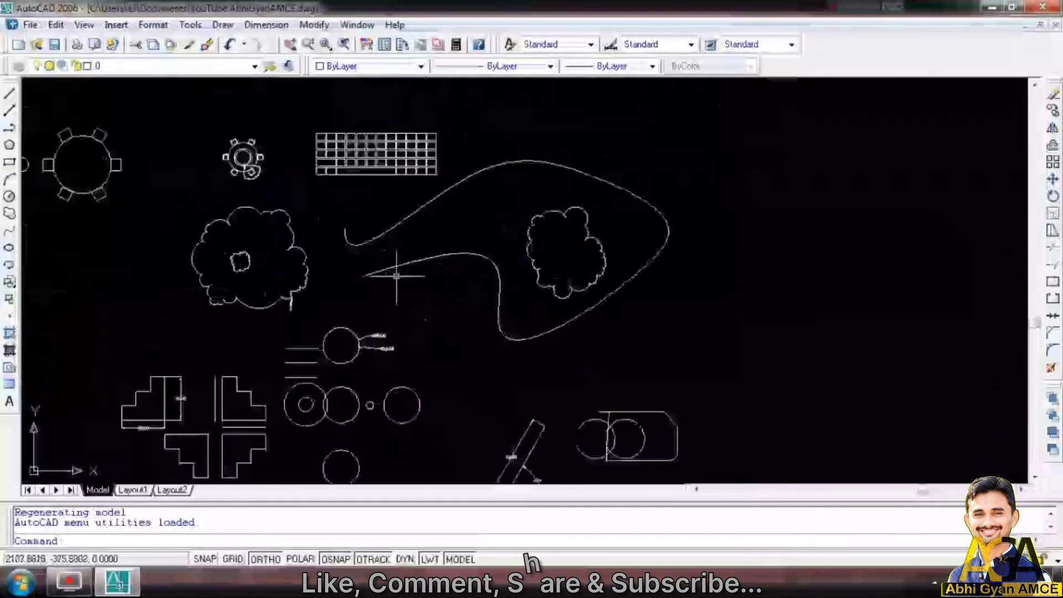
{"action": "scroll", "coordinate": [397, 275], "scroll_direction": "down", "scroll_amount": 2}
{"action": "middle_click_drag", "start_coordinate": [397, 275], "coordinate": [660, 304]}
{"action": "scroll", "coordinate": [641, 366], "scroll_direction": "up", "scroll_amount": 2}
{"action": "mouse_move", "coordinate": [387, 268]}
{"action": "middle_mouse_down"}
{"action": "mouse_move", "coordinate": [641, 366]}
{"action": "mouse_move", "coordinate": [807, 364]}
{"action": "middle_mouse_up"}
{"action": "scroll", "coordinate": [594, 271], "scroll_direction": "up", "scroll_amount": 2}
{"action": "scroll", "coordinate": [594, 271], "scroll_direction": "up", "scroll_amount": 2}
{"action": "scroll", "coordinate": [516, 372], "scroll_direction": "down", "scroll_amount": 2}
{"action": "middle_click_drag", "start_coordinate": [516, 371], "coordinate": [488, 316]}
{"action": "scroll", "coordinate": [404, 297], "scroll_direction": "up", "scroll_amount": 3}
{"action": "middle_click_drag", "start_coordinate": [404, 297], "coordinate": [336, 278]}
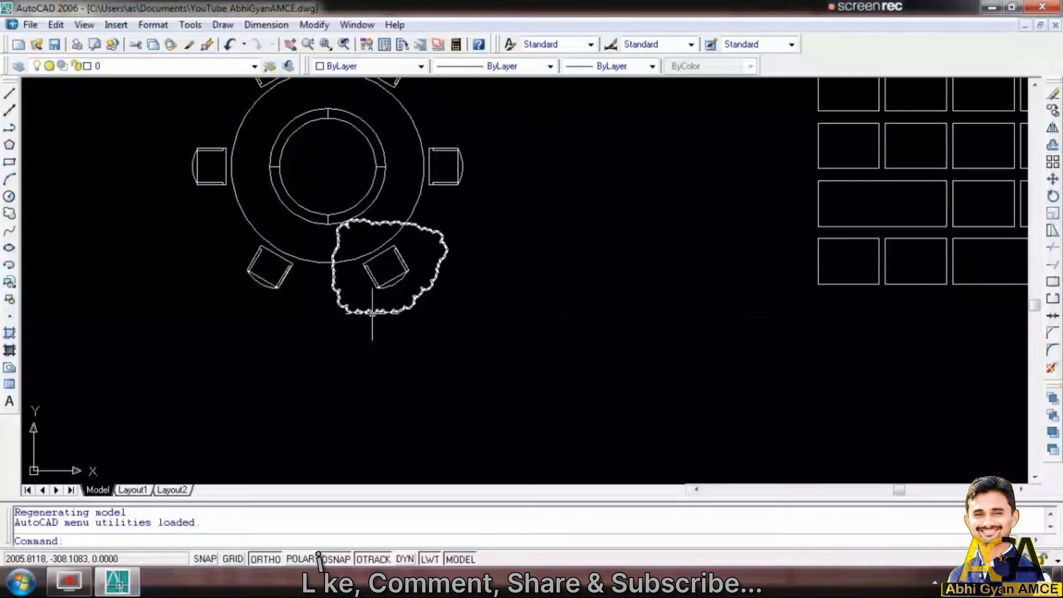
{"action": "scroll", "coordinate": [427, 340], "scroll_direction": "down", "scroll_amount": 3}
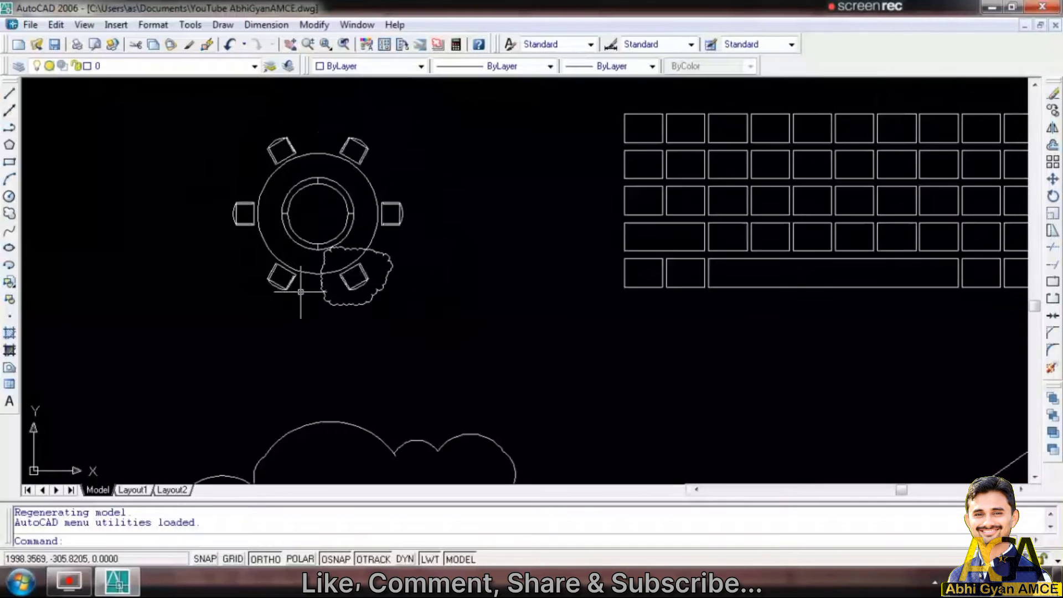
{"action": "scroll", "coordinate": [297, 294], "scroll_direction": "down", "scroll_amount": 3}
{"action": "scroll", "coordinate": [316, 299], "scroll_direction": "up", "scroll_amount": 2}
{"action": "scroll", "coordinate": [392, 367], "scroll_direction": "up", "scroll_amount": 1}
{"action": "scroll", "coordinate": [496, 326], "scroll_direction": "up", "scroll_amount": 1}
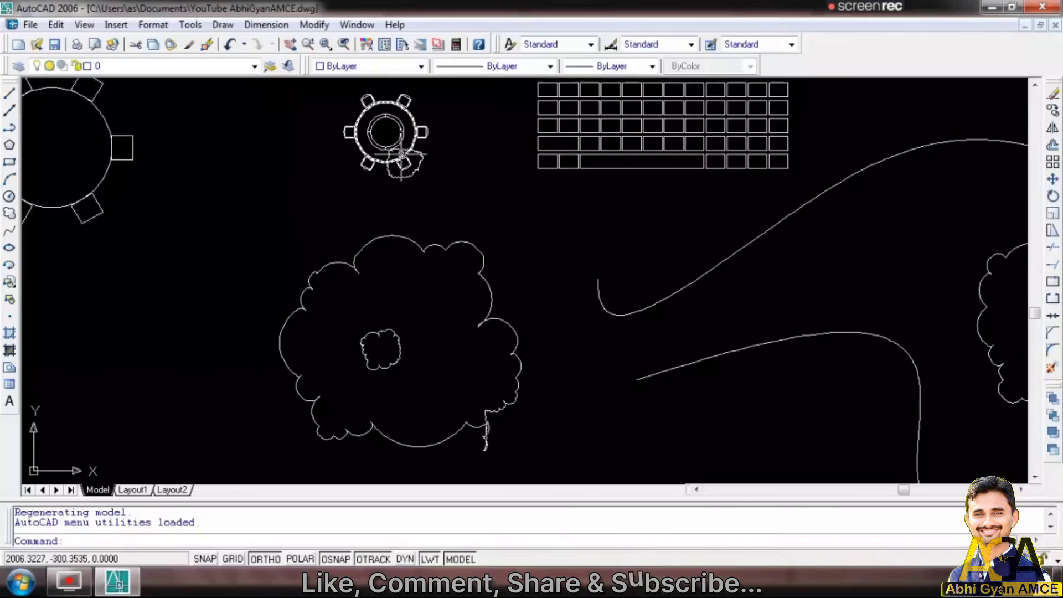
{"action": "scroll", "coordinate": [491, 332], "scroll_direction": "down", "scroll_amount": 5}
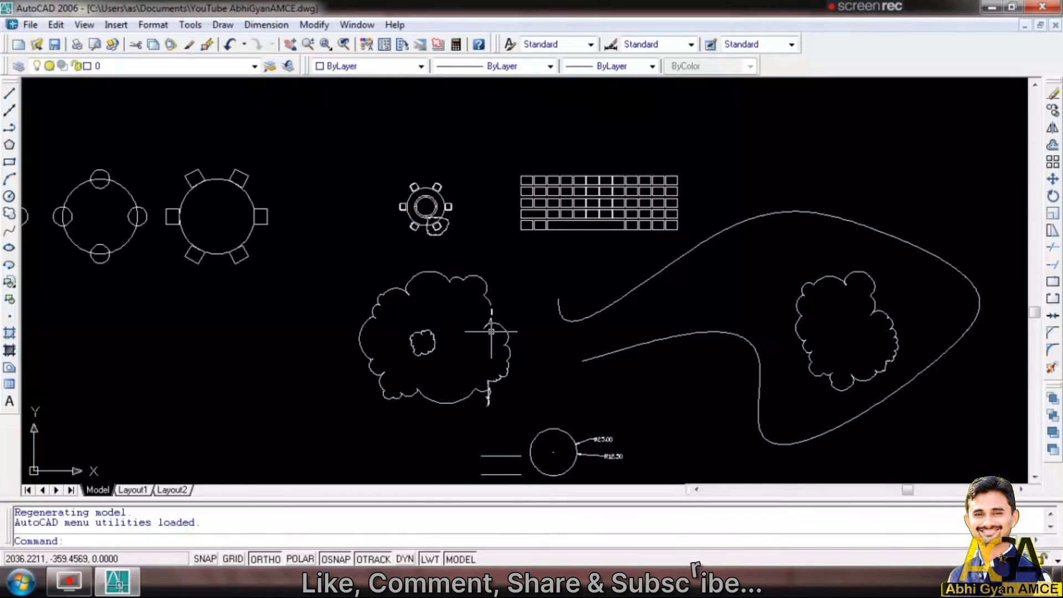
{"action": "scroll", "coordinate": [437, 285], "scroll_direction": "up", "scroll_amount": 5}
{"action": "mouse_move", "coordinate": [437, 285]}
{"action": "middle_mouse_down"}
{"action": "mouse_move", "coordinate": [721, 428]}
{"action": "mouse_move", "coordinate": [784, 447]}
{"action": "middle_mouse_up"}
Draw a revision cloud around the six-chair table's lower-left chair
{"action": "key", "text": "Escape"}
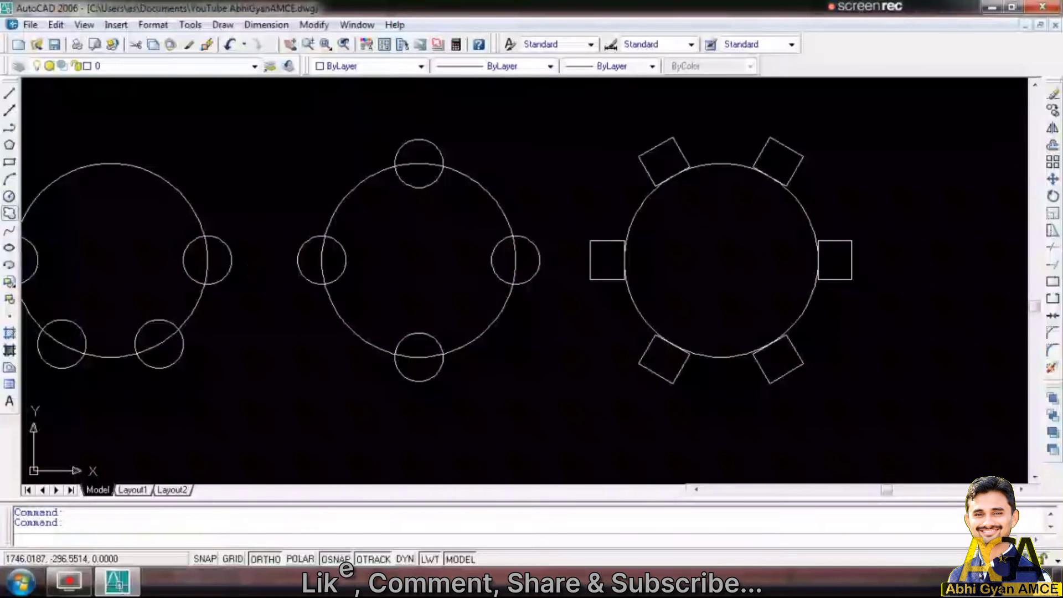
{"action": "left_click", "coordinate": [10, 213]}
{"action": "left_click", "coordinate": [619, 367]}
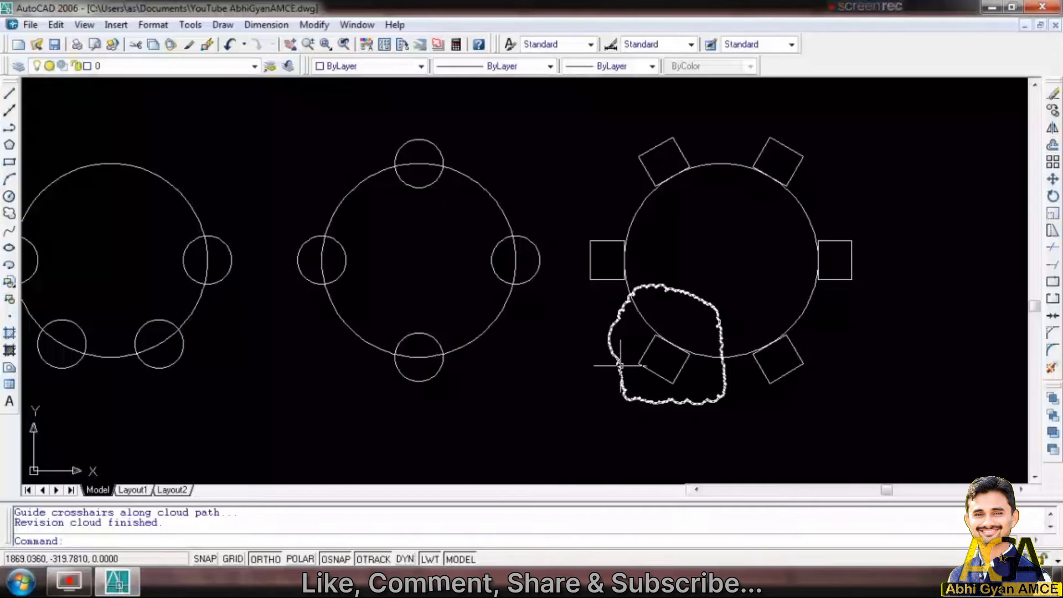
{"action": "middle_click_drag", "start_coordinate": [640, 354], "coordinate": [629, 242]}
{"action": "scroll", "coordinate": [636, 230], "scroll_direction": "down", "scroll_amount": 5}
{"action": "scroll", "coordinate": [525, 281], "scroll_direction": "down", "scroll_amount": 3}
{"action": "scroll", "coordinate": [525, 281], "scroll_direction": "up", "scroll_amount": 4}
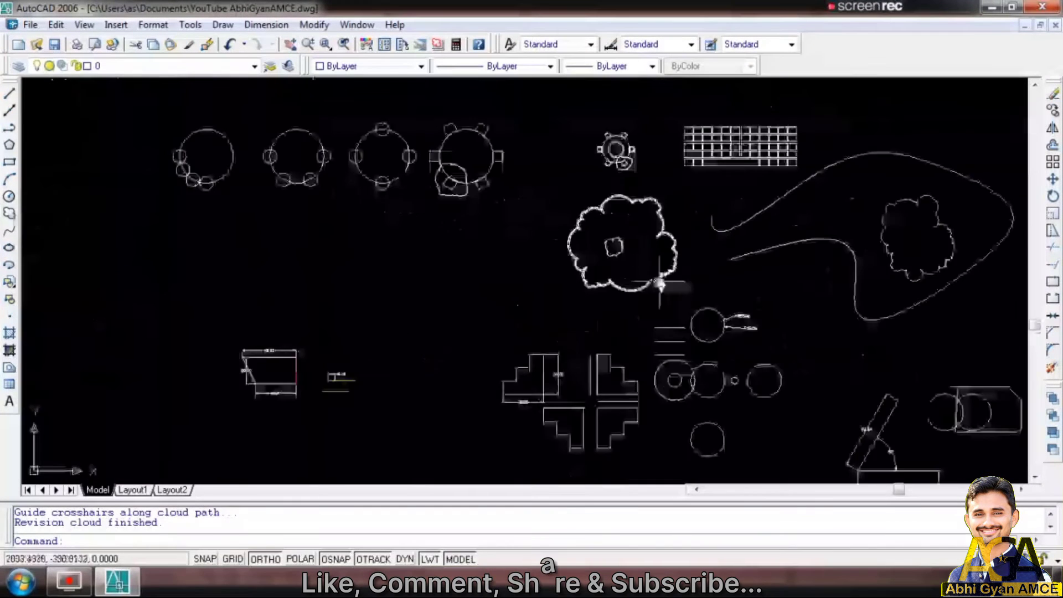
Draw a larger revision cloud in the empty area below the tables
{"action": "left_click", "coordinate": [10, 214]}
{"action": "left_click", "coordinate": [427, 319]}
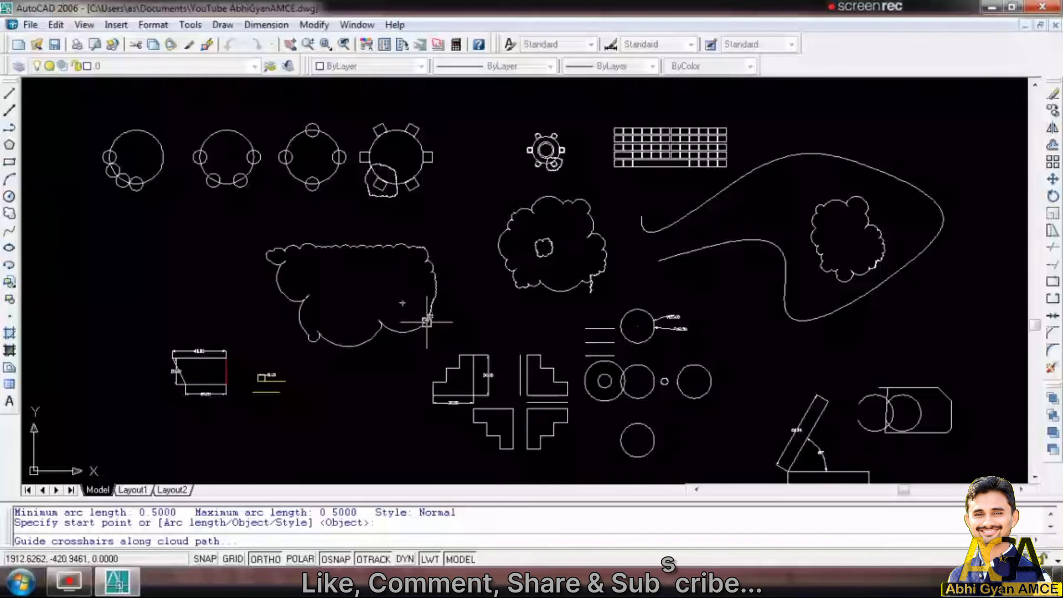
{"action": "scroll", "coordinate": [427, 319], "scroll_direction": "up", "scroll_amount": 4}
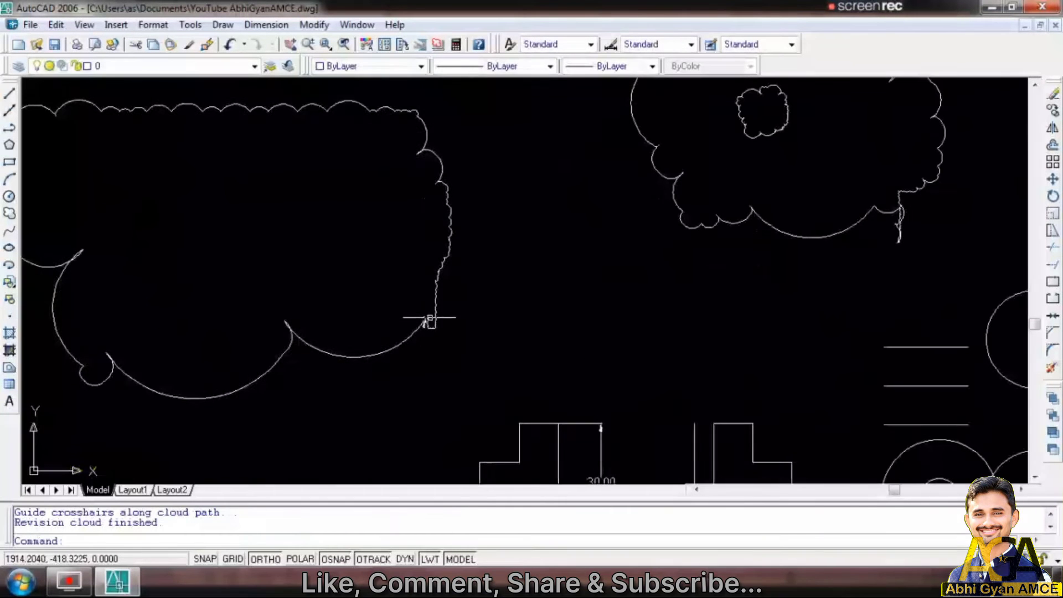
{"action": "scroll", "coordinate": [437, 328], "scroll_direction": "down", "scroll_amount": 3}
{"action": "scroll", "coordinate": [437, 332], "scroll_direction": "down", "scroll_amount": 3}
{"action": "scroll", "coordinate": [438, 332], "scroll_direction": "down", "scroll_amount": 2}
Start a third revision cloud, then cancel it unfinished
{"action": "left_click", "coordinate": [9, 215]}
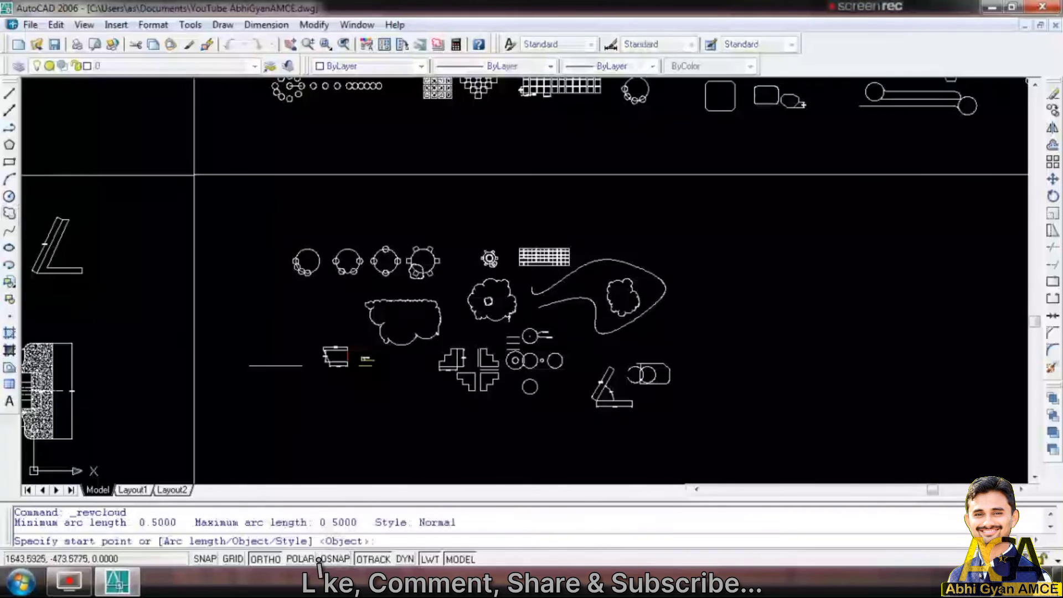
{"action": "scroll", "coordinate": [359, 345], "scroll_direction": "down", "scroll_amount": 3}
{"action": "left_click", "coordinate": [359, 345]}
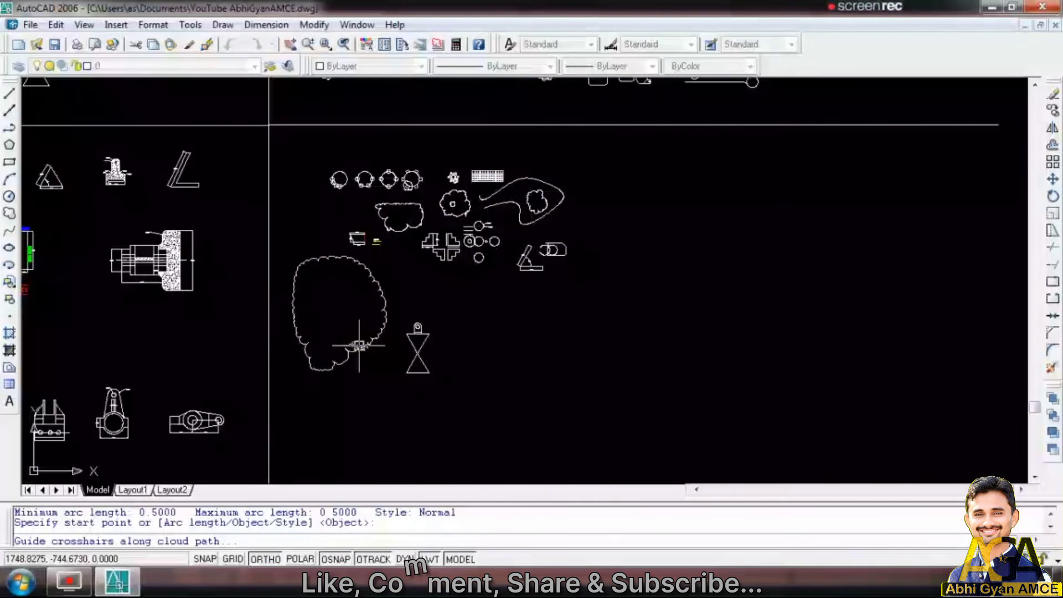
{"action": "key", "text": "Escape"}
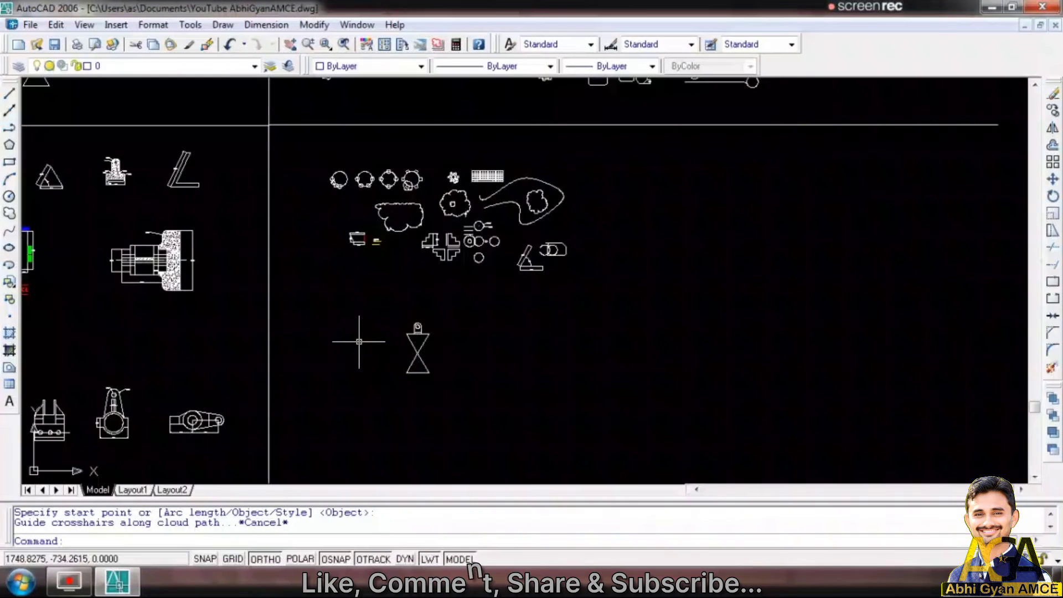
Make two revision cloud attempts in the empty area, cancelling each one
{"action": "left_click", "coordinate": [9, 213]}
{"action": "scroll", "coordinate": [379, 304], "scroll_direction": "up", "scroll_amount": 2}
{"action": "scroll", "coordinate": [227, 276], "scroll_direction": "up", "scroll_amount": 3}
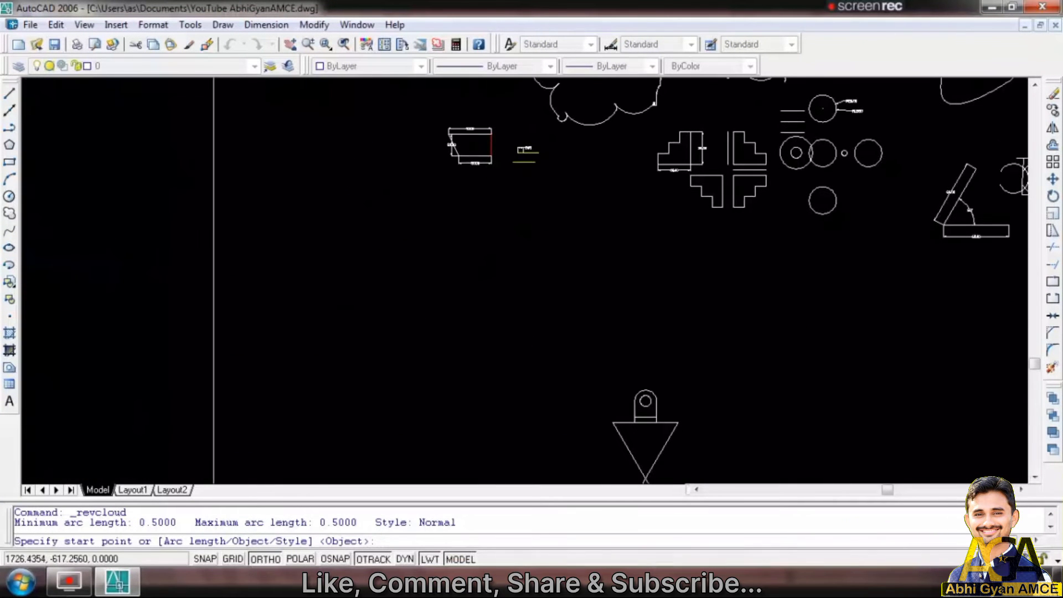
{"action": "left_click", "coordinate": [510, 374]}
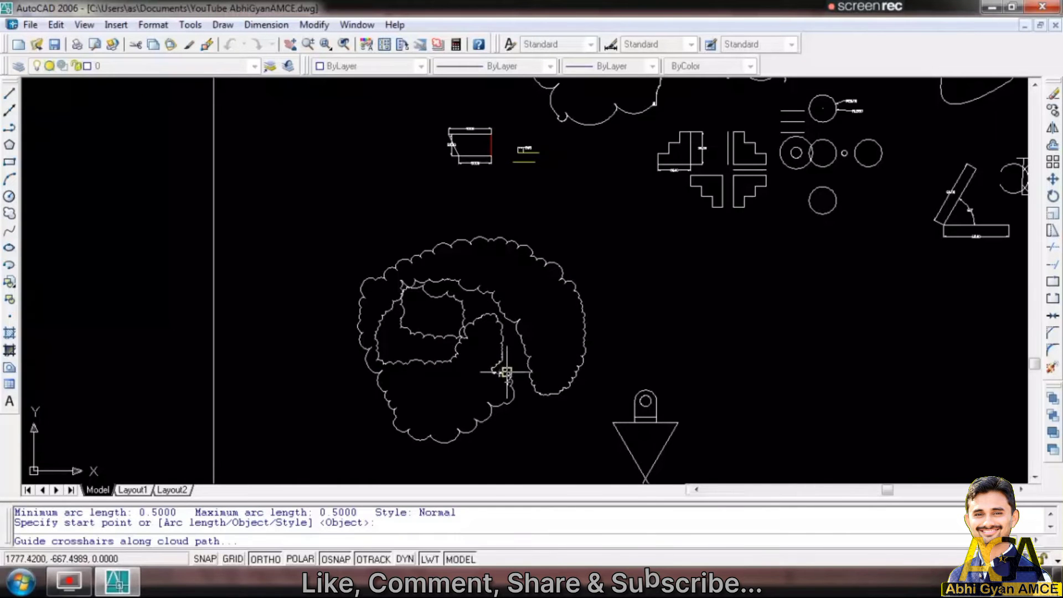
{"action": "key", "text": "Escape"}
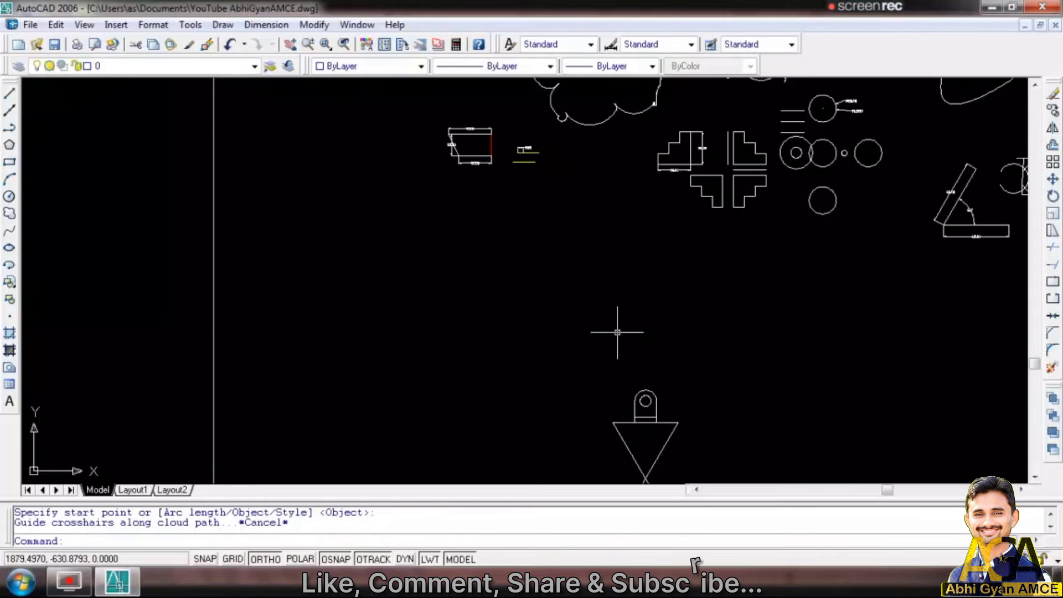
{"action": "left_click", "coordinate": [9, 214]}
{"action": "left_click", "coordinate": [492, 395]}
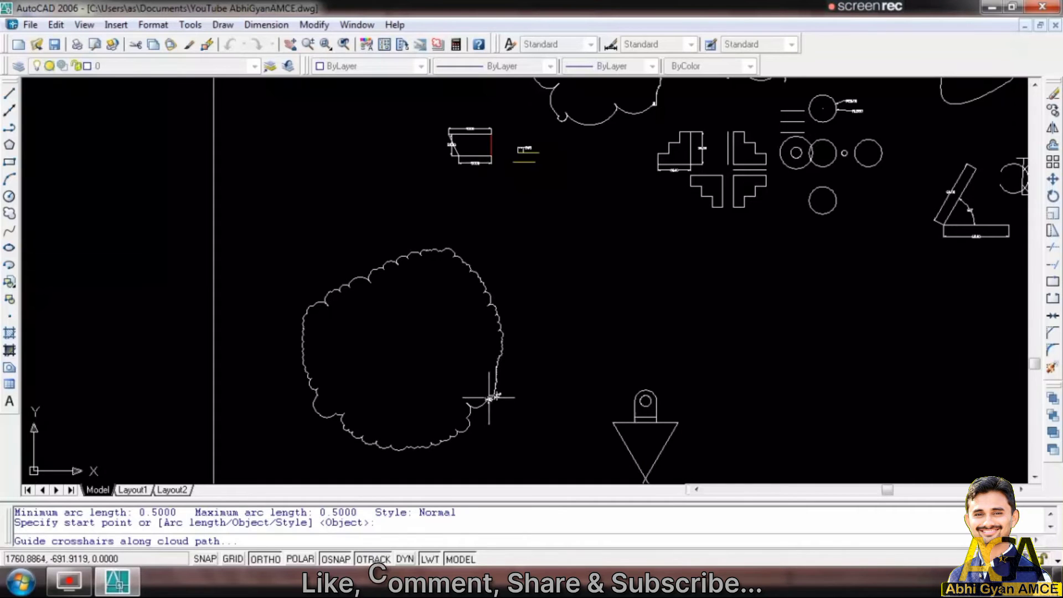
{"action": "key", "text": "Escape"}
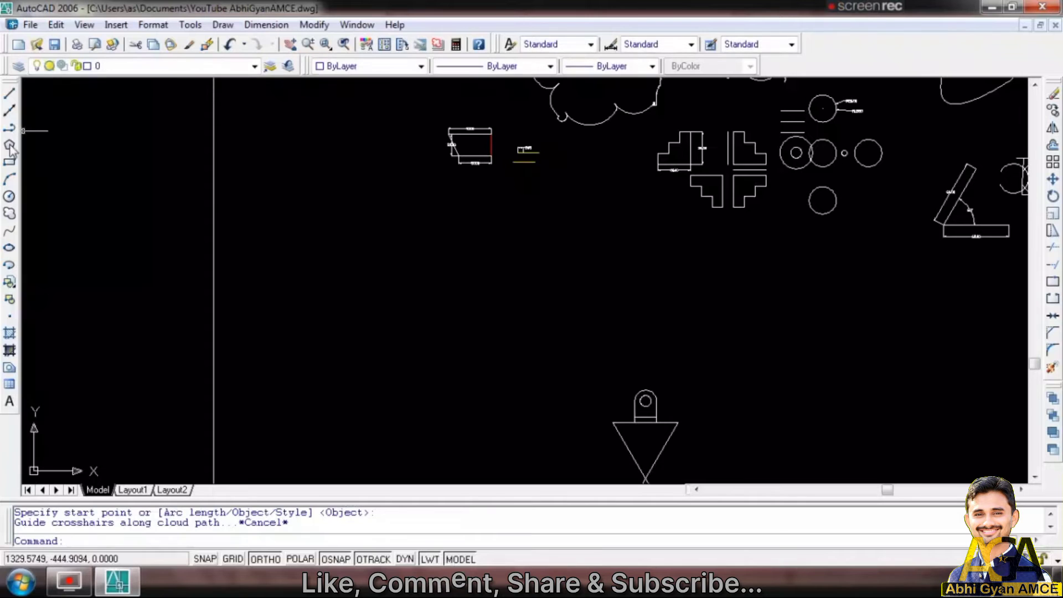
Trace a closed revision cloud left of the pointed part
{"action": "left_click", "coordinate": [9, 215]}
{"action": "left_click", "coordinate": [499, 372]}
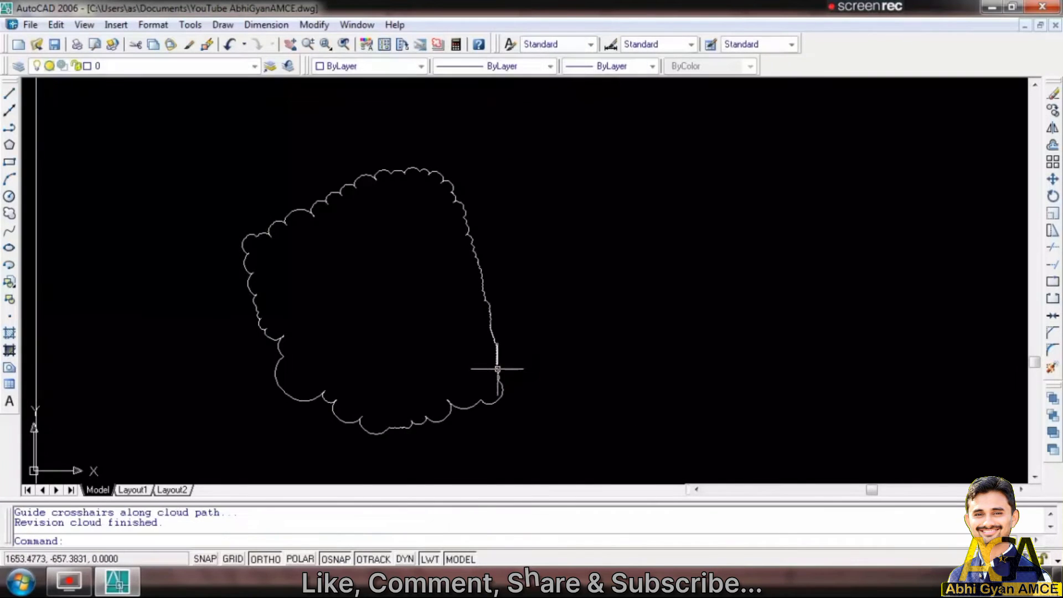
{"action": "scroll", "coordinate": [371, 288], "scroll_direction": "down", "scroll_amount": 5}
Zoom out and back in to survey the whole drawing
{"action": "scroll", "coordinate": [376, 289], "scroll_direction": "up", "scroll_amount": 1}
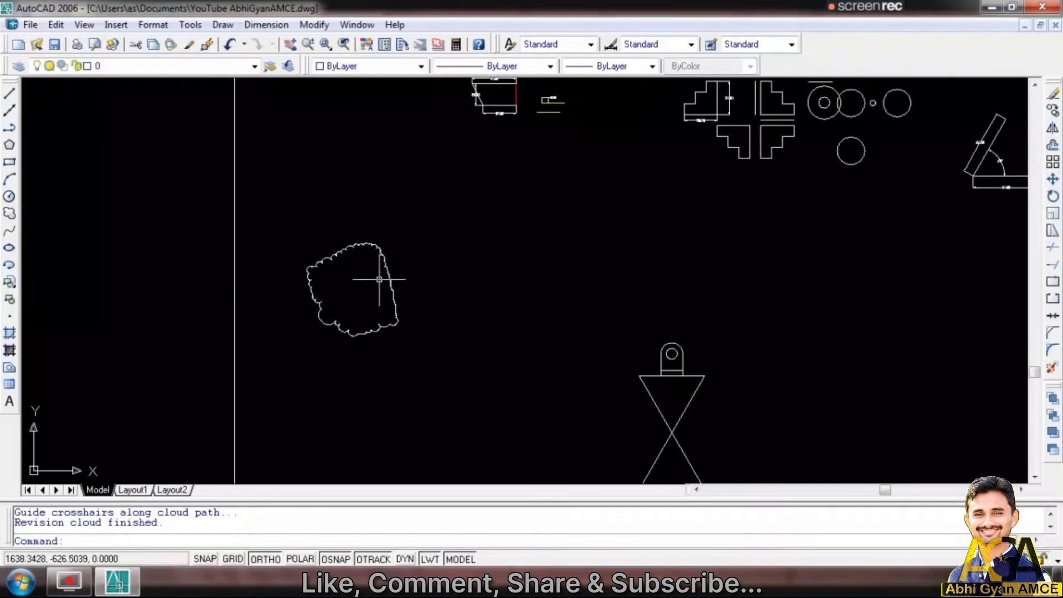
{"action": "scroll", "coordinate": [320, 154], "scroll_direction": "down", "scroll_amount": 4}
{"action": "scroll", "coordinate": [360, 166], "scroll_direction": "up", "scroll_amount": 2}
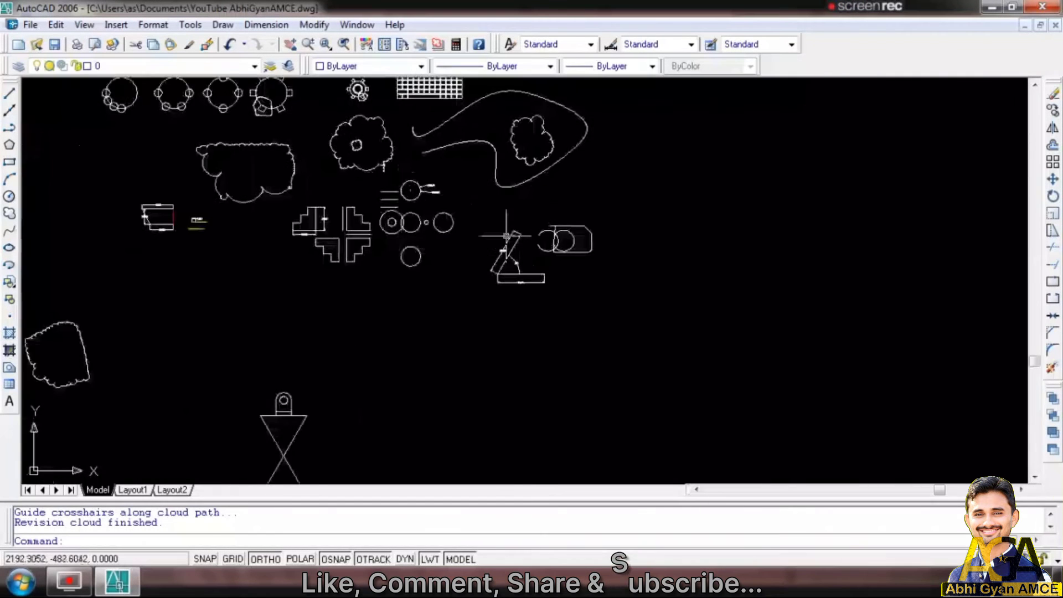
{"action": "scroll", "coordinate": [480, 233], "scroll_direction": "up", "scroll_amount": 1}
{"action": "scroll", "coordinate": [324, 220], "scroll_direction": "up", "scroll_amount": 3}
{"action": "scroll", "coordinate": [344, 227], "scroll_direction": "down", "scroll_amount": 1}
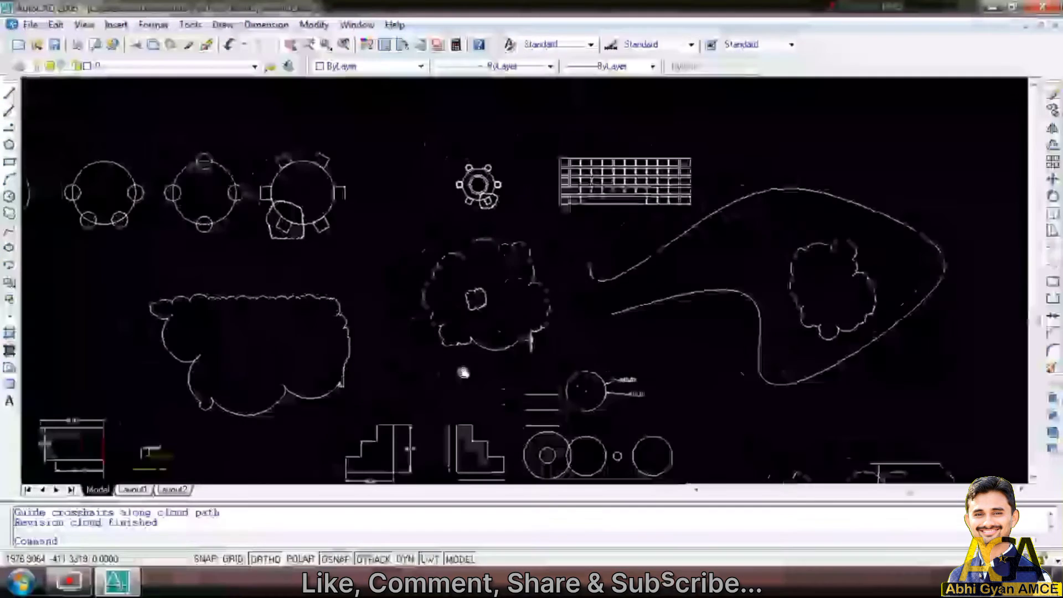
{"action": "scroll", "coordinate": [371, 241], "scroll_direction": "up", "scroll_amount": 1}
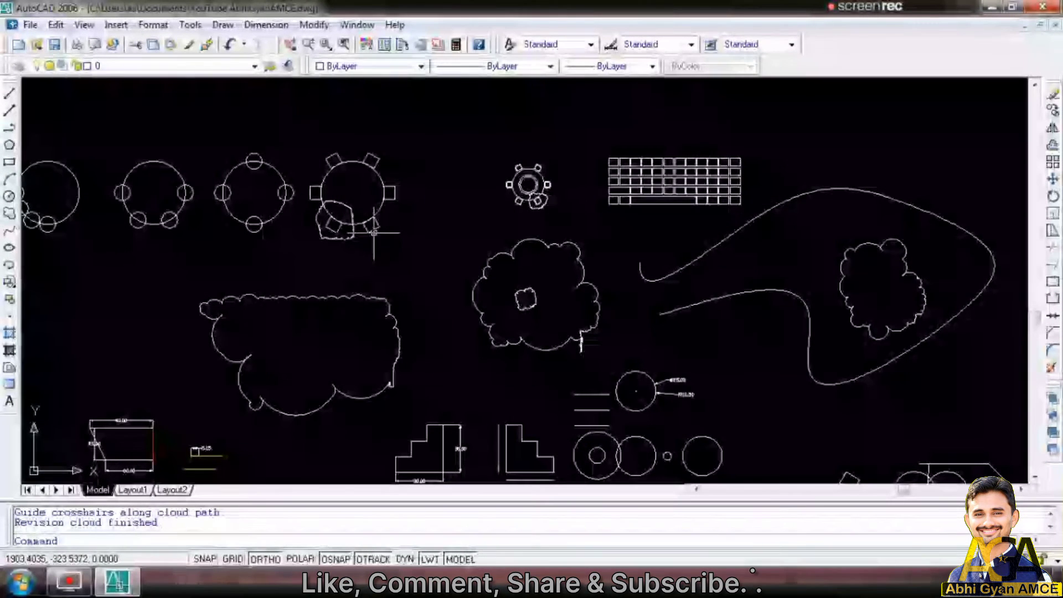
{"action": "scroll", "coordinate": [373, 240], "scroll_direction": "down", "scroll_amount": 3}
{"action": "scroll", "coordinate": [687, 355], "scroll_direction": "up", "scroll_amount": 1}
{"action": "scroll", "coordinate": [689, 356], "scroll_direction": "up", "scroll_amount": 2}
{"action": "scroll", "coordinate": [689, 356], "scroll_direction": "up", "scroll_amount": 2}
{"action": "scroll", "coordinate": [442, 303], "scroll_direction": "down", "scroll_amount": 2}
{"action": "scroll", "coordinate": [404, 308], "scroll_direction": "down", "scroll_amount": 2}
{"action": "scroll", "coordinate": [434, 237], "scroll_direction": "down", "scroll_amount": 3}
{"action": "scroll", "coordinate": [346, 268], "scroll_direction": "down", "scroll_amount": 2}
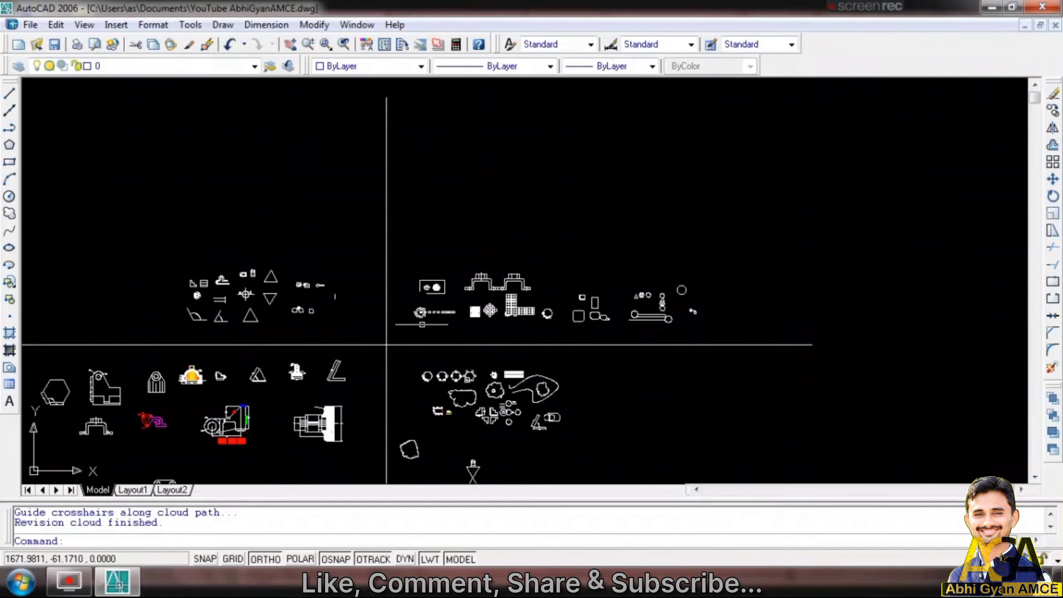
Zoom in on the upper row of bracket and square-grid details
{"action": "scroll", "coordinate": [386, 344], "scroll_direction": "up", "scroll_amount": 5}
{"action": "scroll", "coordinate": [399, 335], "scroll_direction": "up", "scroll_amount": 1}
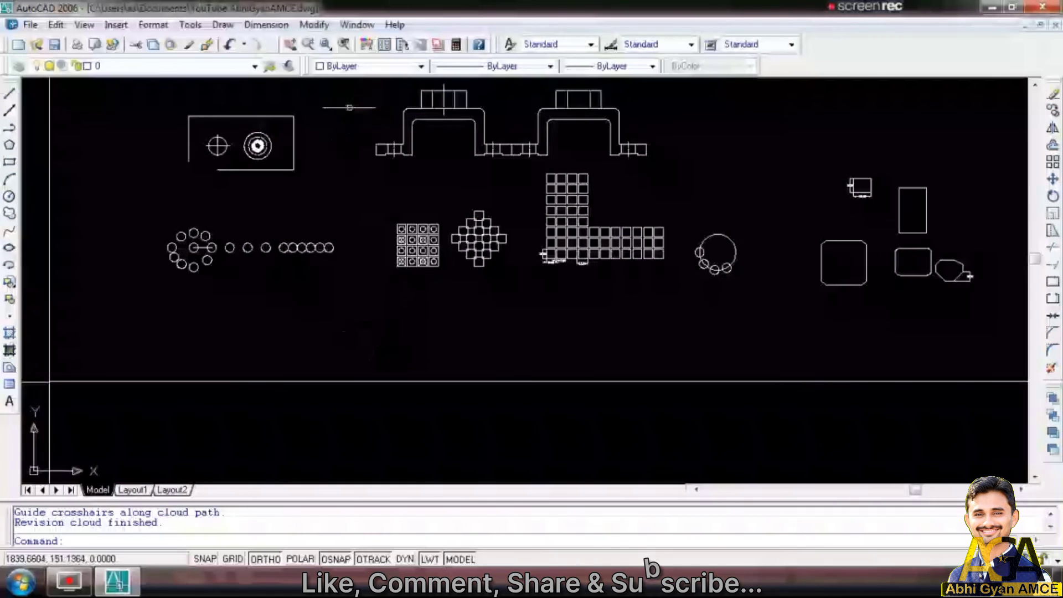
{"action": "scroll", "coordinate": [349, 107], "scroll_direction": "up", "scroll_amount": 5}
{"action": "scroll", "coordinate": [421, 157], "scroll_direction": "down", "scroll_amount": 3}
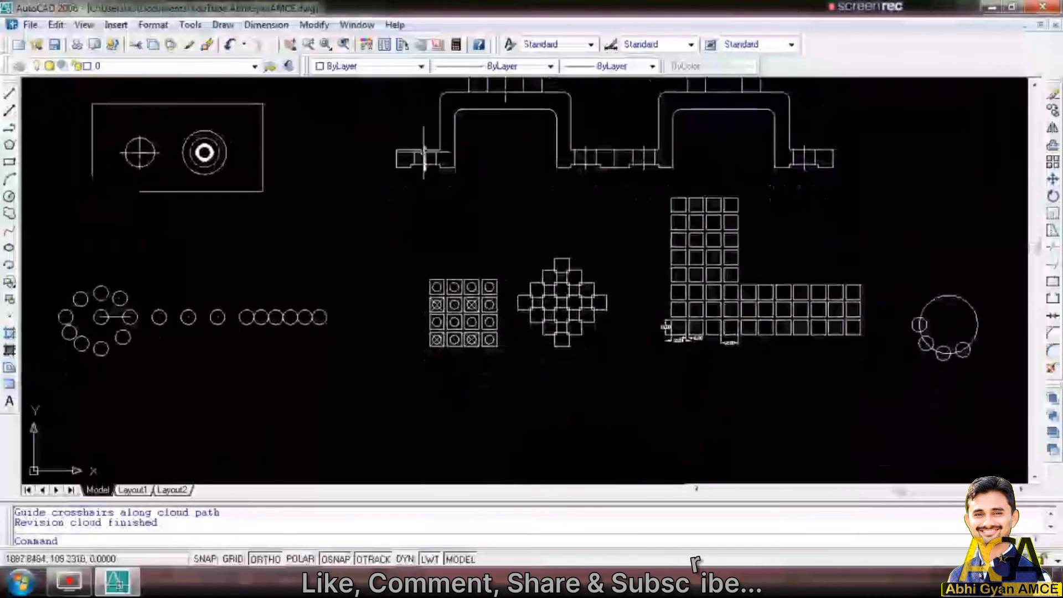
Draw a circle enclosing the bracket profile's left joint
{"action": "left_click", "coordinate": [9, 214]}
{"action": "scroll", "coordinate": [415, 188], "scroll_direction": "up", "scroll_amount": 5}
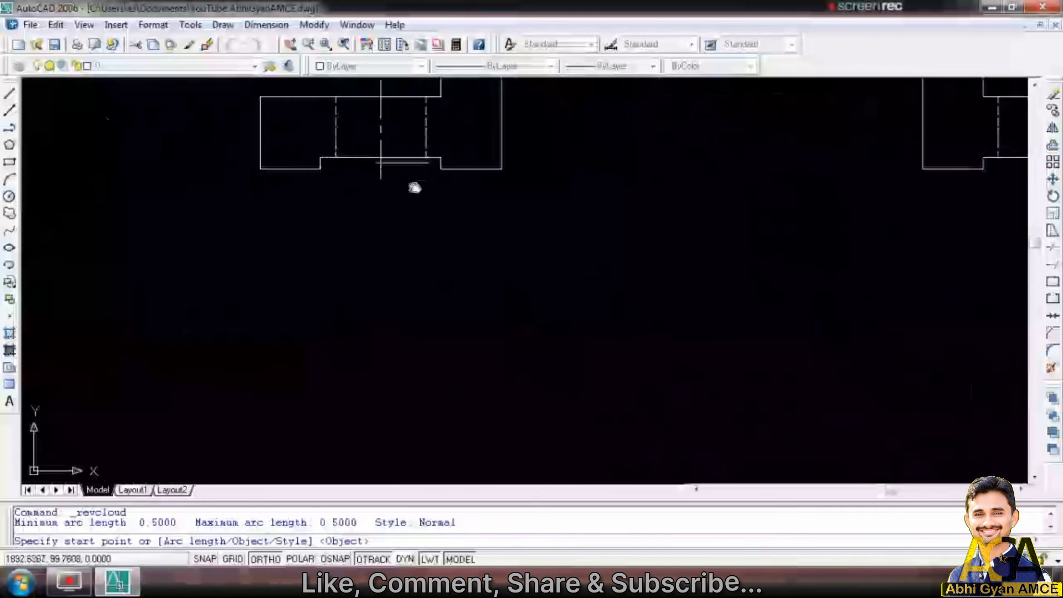
{"action": "middle_click_drag", "start_coordinate": [415, 187], "coordinate": [464, 264]}
{"action": "left_click", "coordinate": [9, 196]}
{"action": "left_click", "coordinate": [430, 205]}
{"action": "left_click", "coordinate": [526, 329]}
{"action": "scroll", "coordinate": [460, 208], "scroll_direction": "down", "scroll_amount": 3}
{"action": "scroll", "coordinate": [460, 209], "scroll_direction": "down", "scroll_amount": 2}
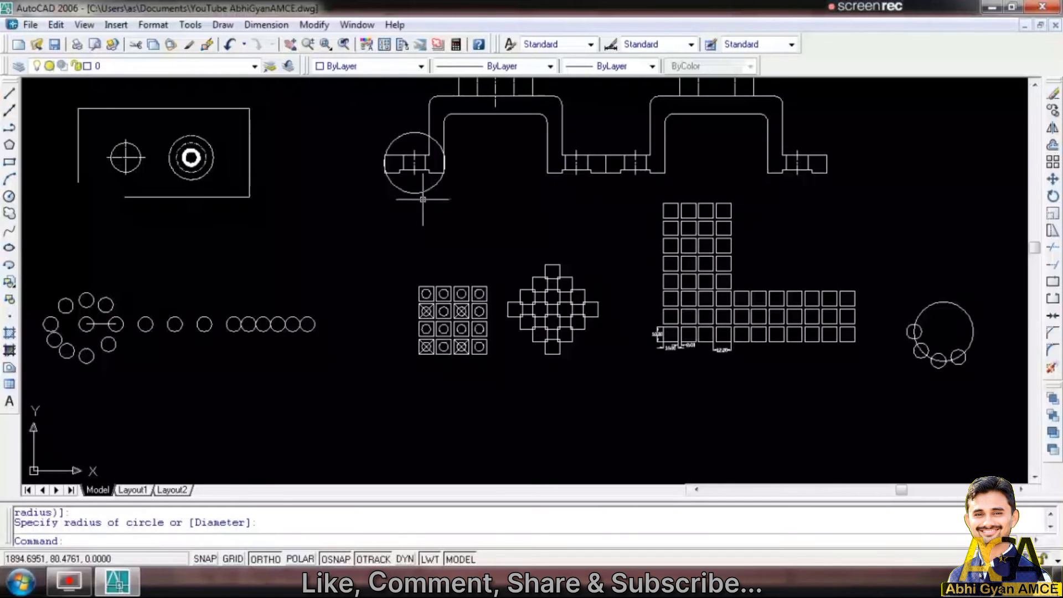
Start a revision cloud beside the square grid, then cancel it
{"action": "left_click", "coordinate": [10, 230]}
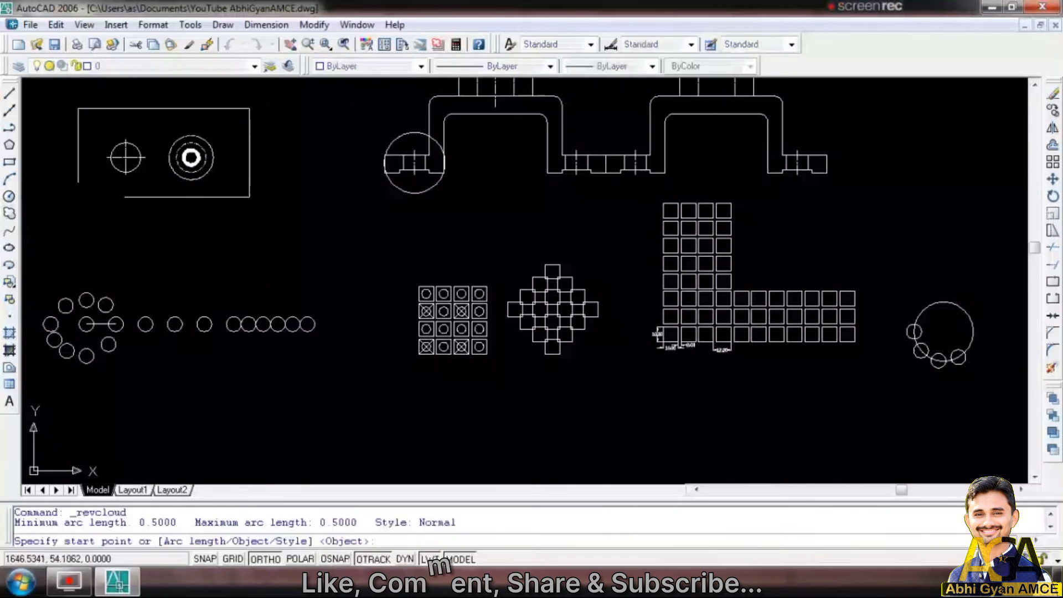
{"action": "left_click", "coordinate": [395, 287]}
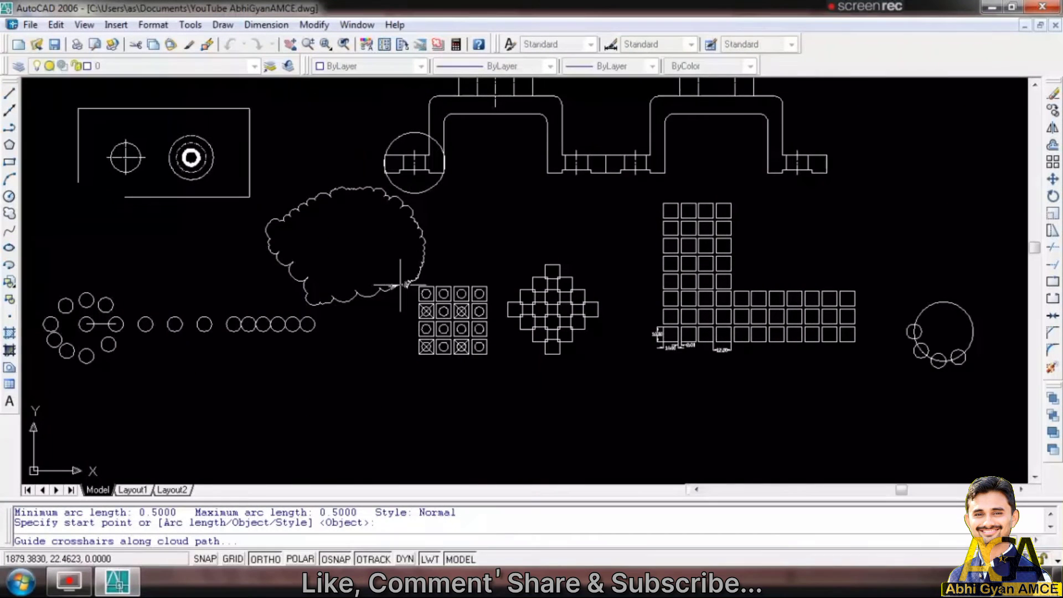
{"action": "scroll", "coordinate": [395, 285], "scroll_direction": "up", "scroll_amount": 5}
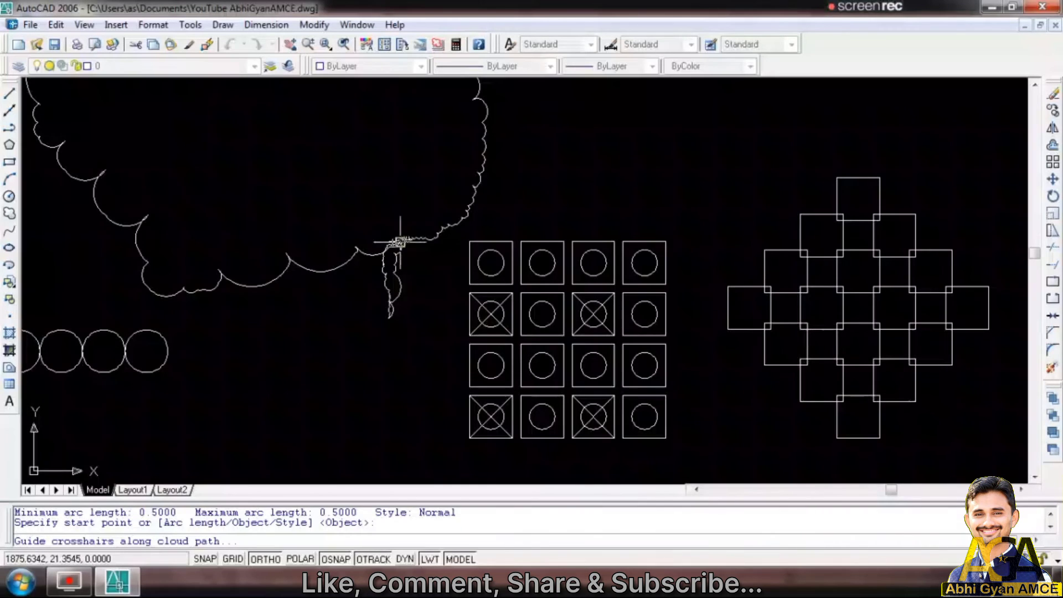
{"action": "key", "text": "Escape"}
{"action": "scroll", "coordinate": [400, 242], "scroll_direction": "down", "scroll_amount": 2}
{"action": "middle_click_drag", "start_coordinate": [404, 239], "coordinate": [463, 385]}
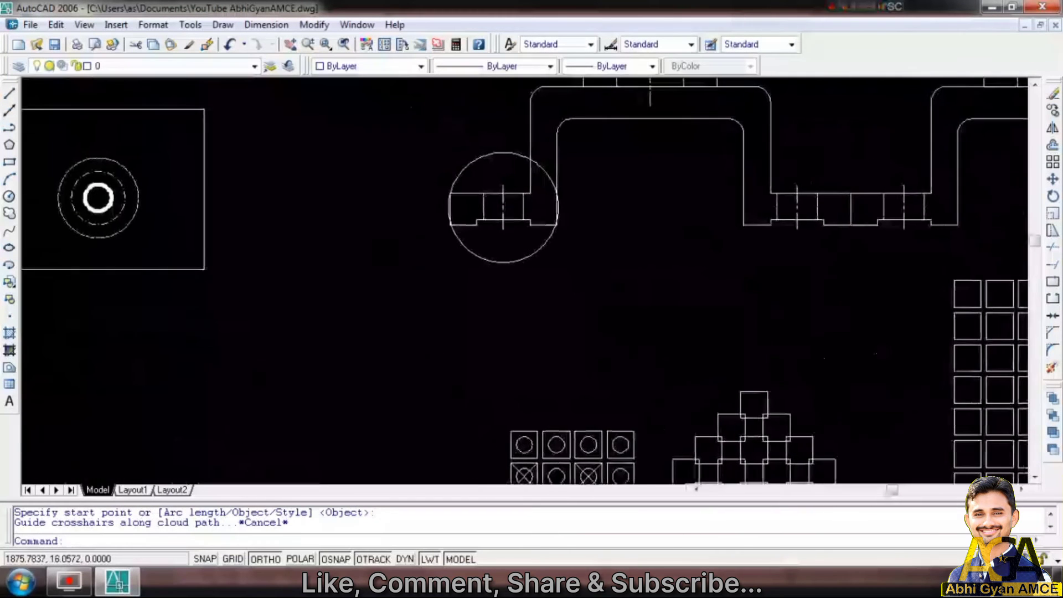
Trace a closed revision cloud just below the circled bracket detail
{"action": "left_click", "coordinate": [8, 214]}
{"action": "left_click", "coordinate": [438, 380]}
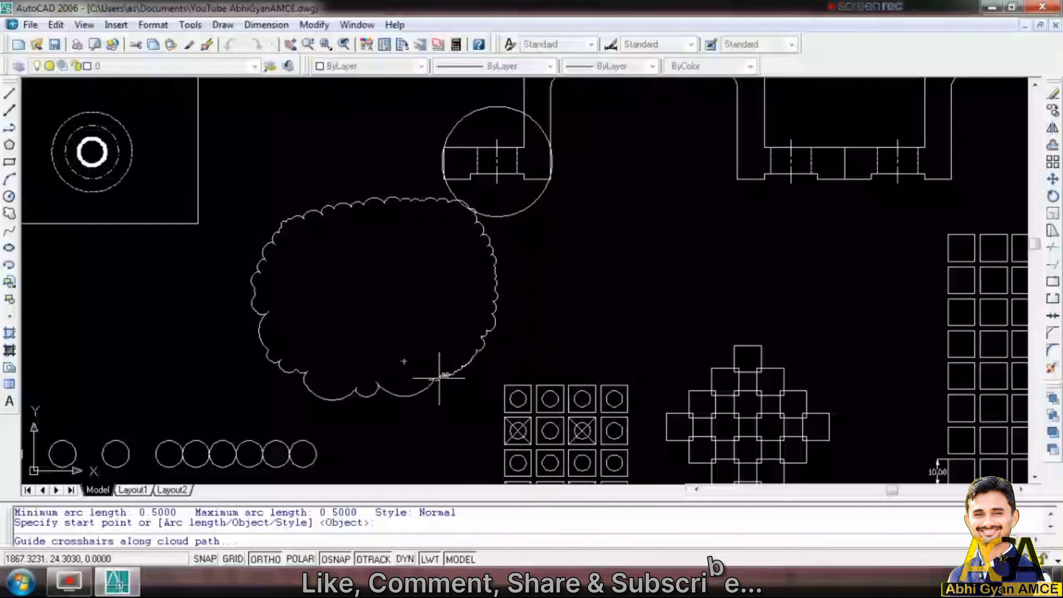
{"action": "scroll", "coordinate": [357, 310], "scroll_direction": "down", "scroll_amount": 2}
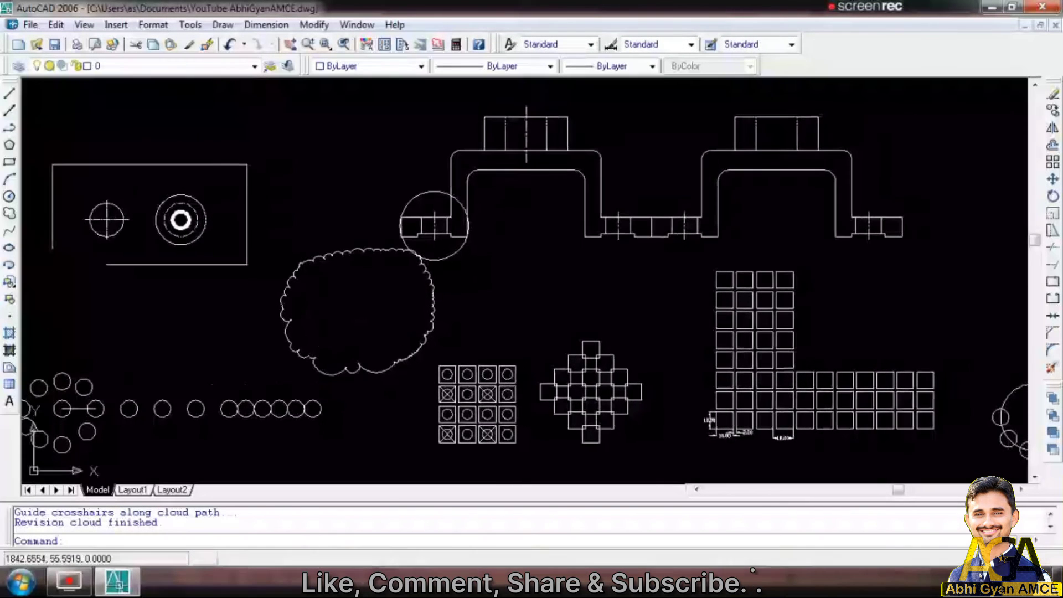
{"action": "scroll", "coordinate": [418, 238], "scroll_direction": "up", "scroll_amount": 3}
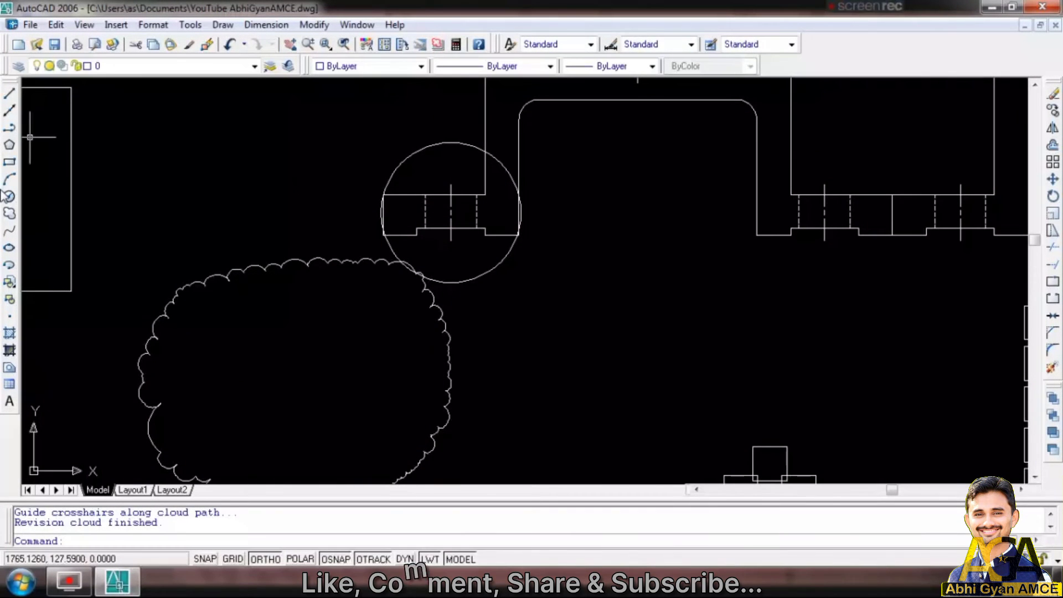
Window-select the part detail inside the circle
{"action": "left_click", "coordinate": [527, 270]}
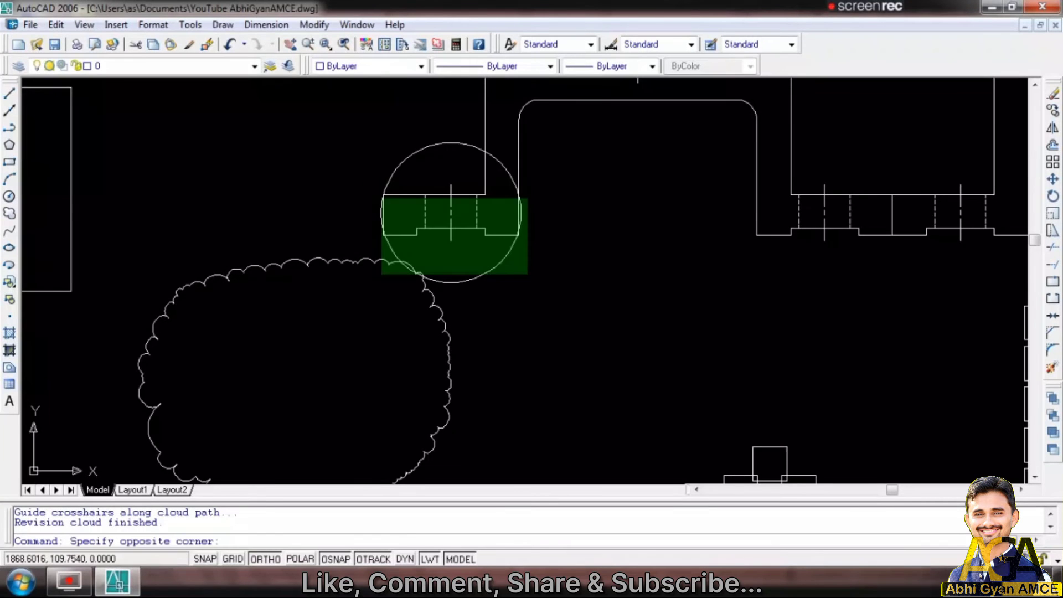
{"action": "left_click", "coordinate": [366, 188]}
{"action": "key", "text": "Escape"}
{"action": "left_click", "coordinate": [359, 176]}
{"action": "left_click", "coordinate": [503, 256]}
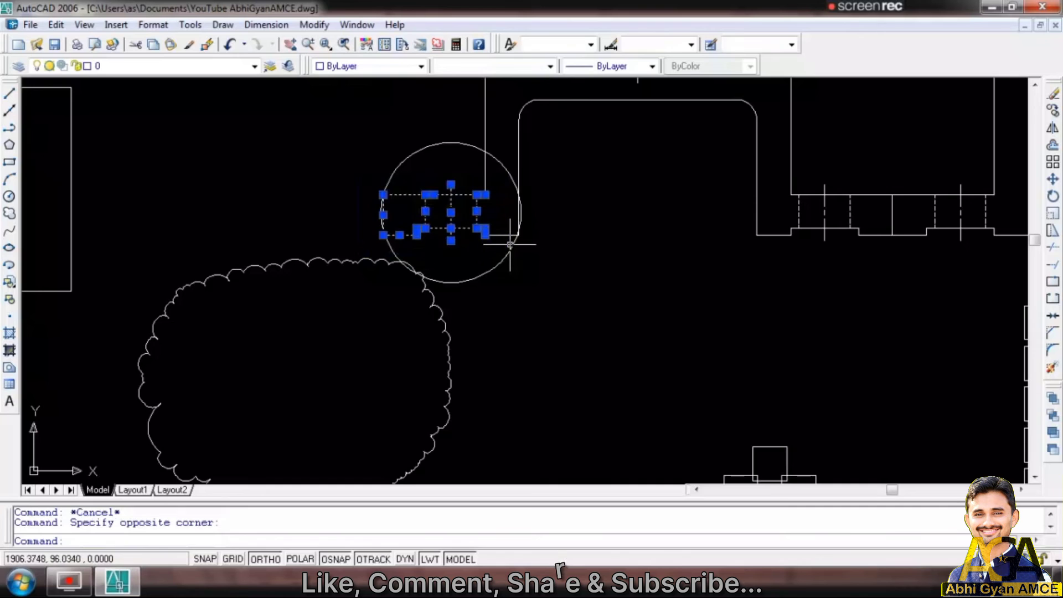
Paste the copied detail with Ctrl+V inside the revision cloud
{"action": "key", "text": "ctrl+v"}
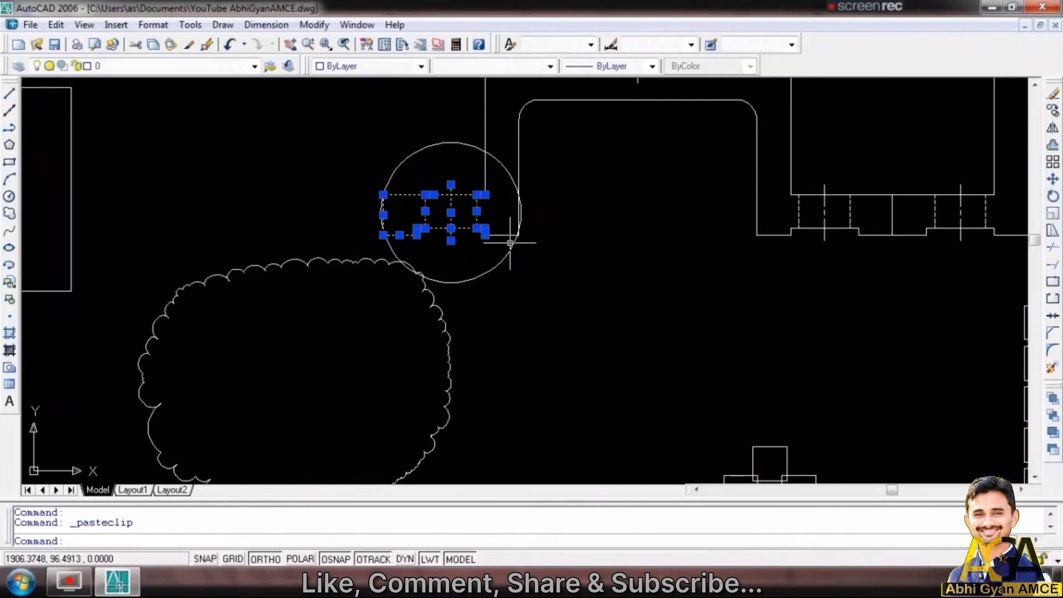
{"action": "key", "text": "ctrl+v"}
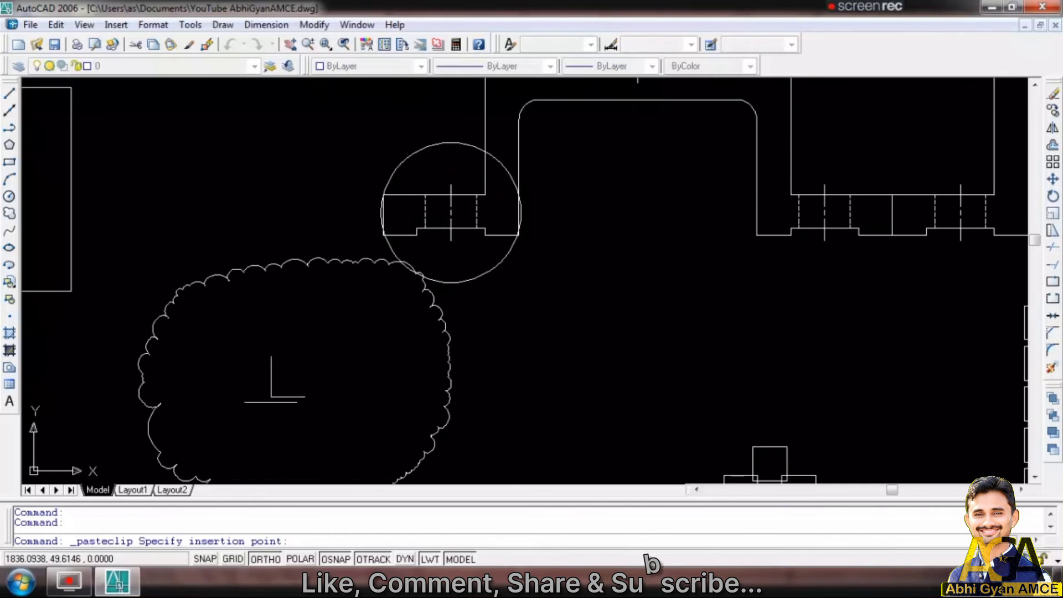
{"action": "left_click", "coordinate": [231, 414]}
{"action": "middle_click_drag", "start_coordinate": [232, 414], "coordinate": [319, 317]}
{"action": "type", "text": "sc"}
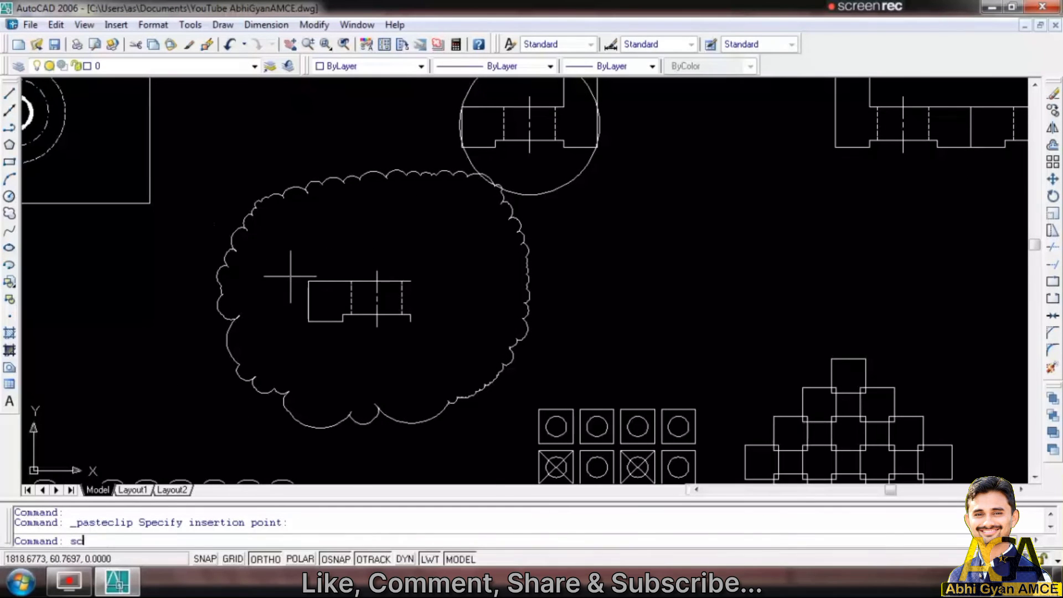
Scale the pasted detail by 3 from its lower-left corner
{"action": "key", "text": "Escape"}
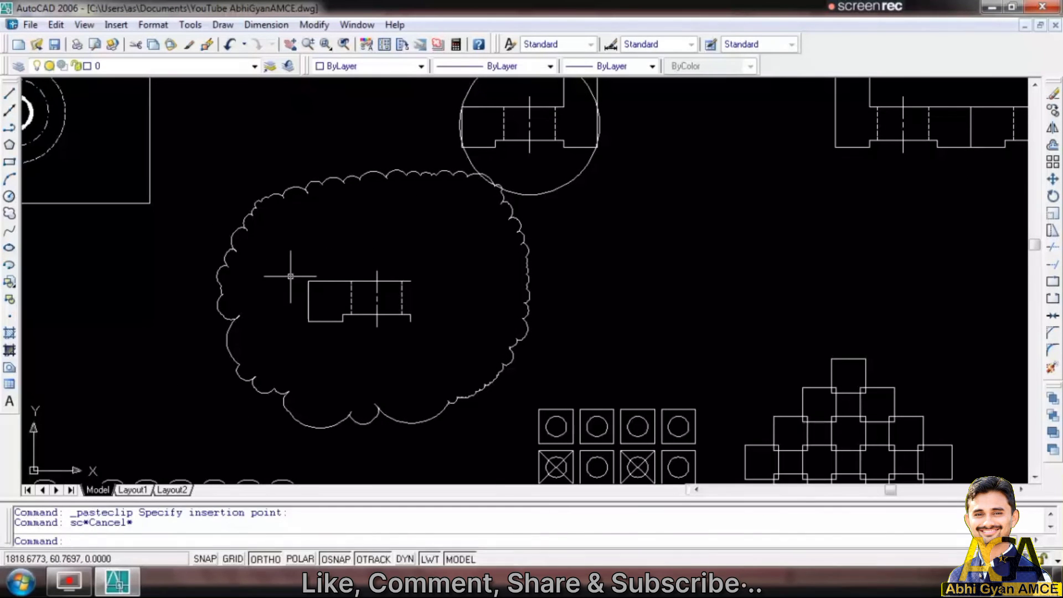
{"action": "type", "text": "sc"}
{"action": "key", "text": "Return"}
{"action": "left_click", "coordinate": [431, 346]}
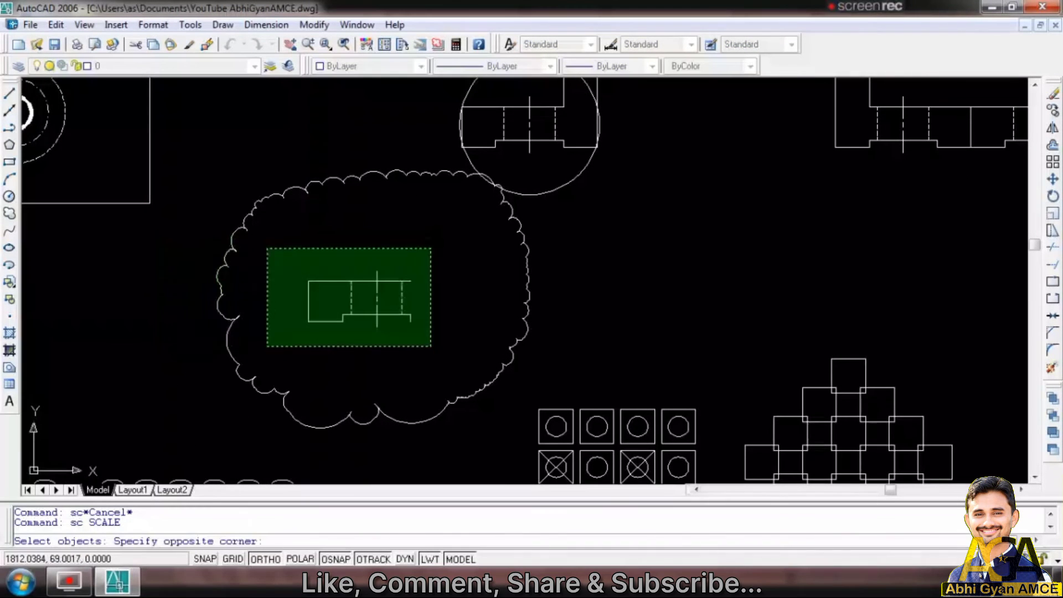
{"action": "left_click", "coordinate": [267, 249]}
{"action": "key", "text": "Return"}
{"action": "left_click", "coordinate": [309, 321]}
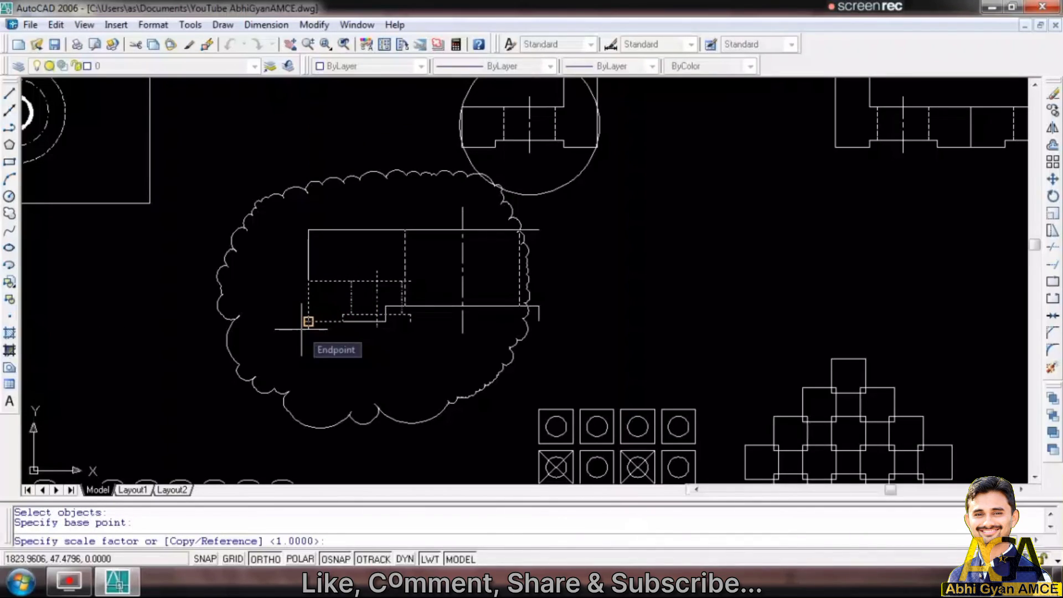
{"action": "type", "text": "3"}
{"action": "key", "text": "Return"}
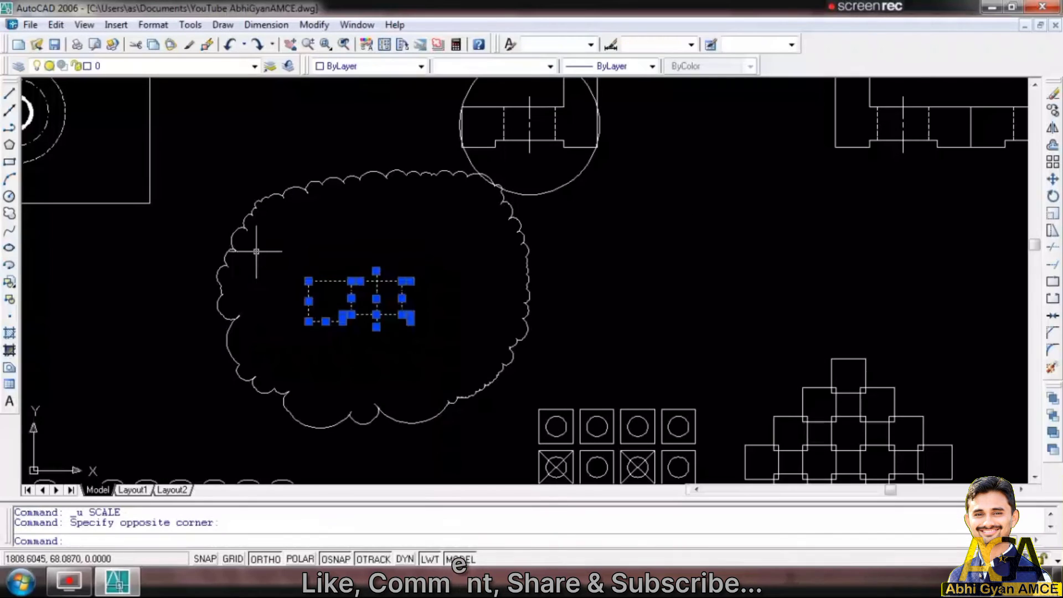
Rescale the detail with factor 2 from the same lower-left corner
{"action": "type", "text": "sc"}
{"action": "key", "text": "Return"}
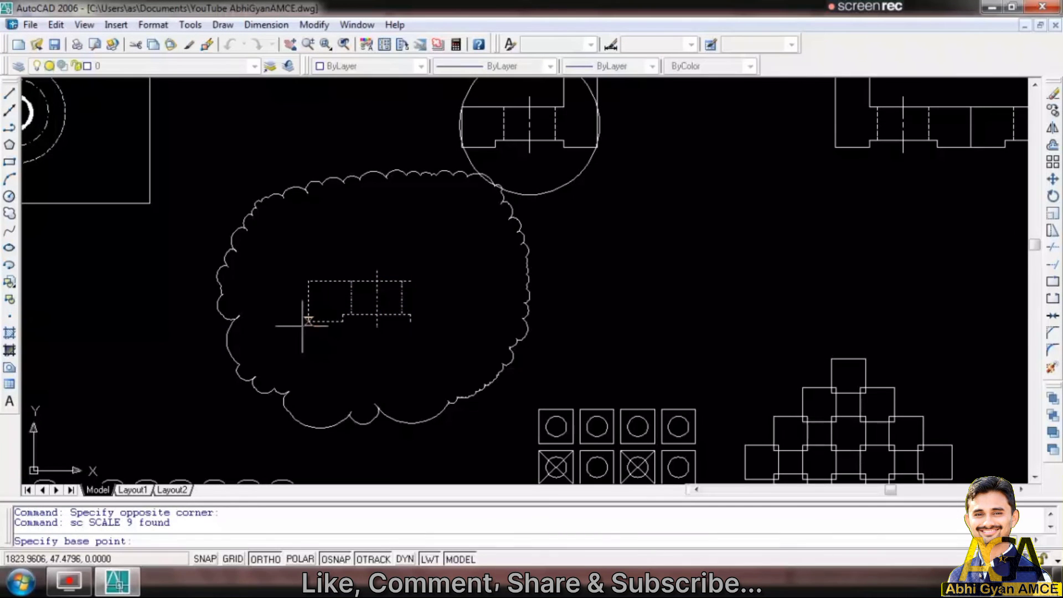
{"action": "left_click", "coordinate": [309, 321]}
{"action": "type", "text": "2"}
{"action": "key", "text": "Return"}
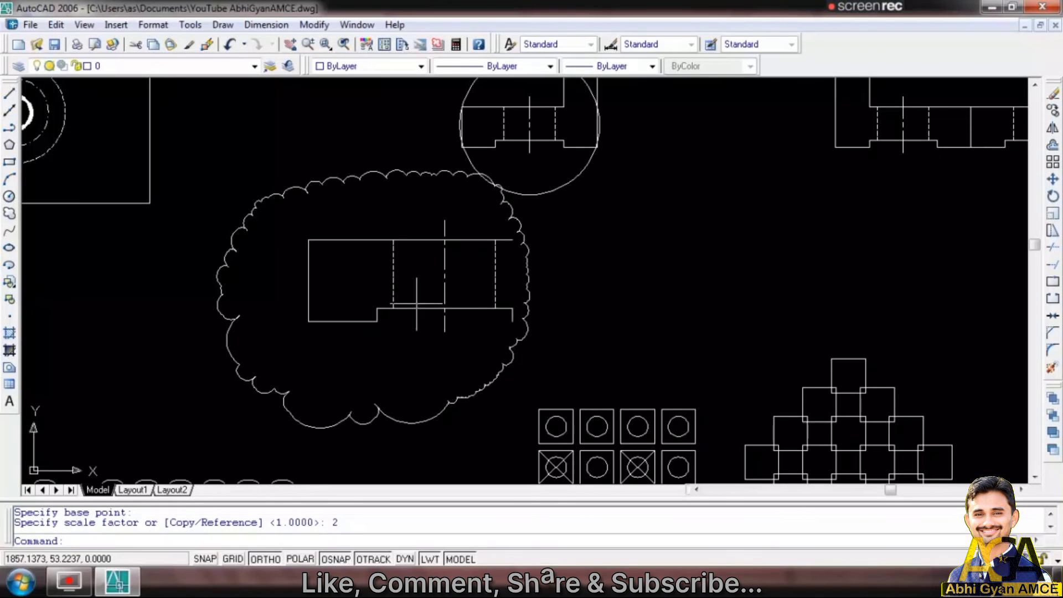
{"action": "left_click", "coordinate": [518, 324]}
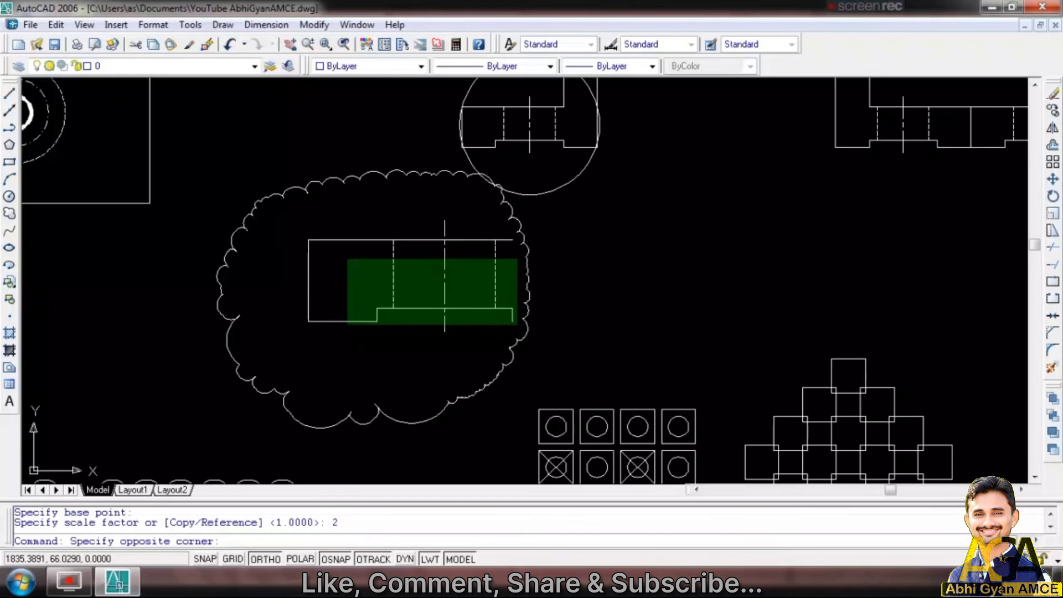
{"action": "left_click", "coordinate": [274, 232]}
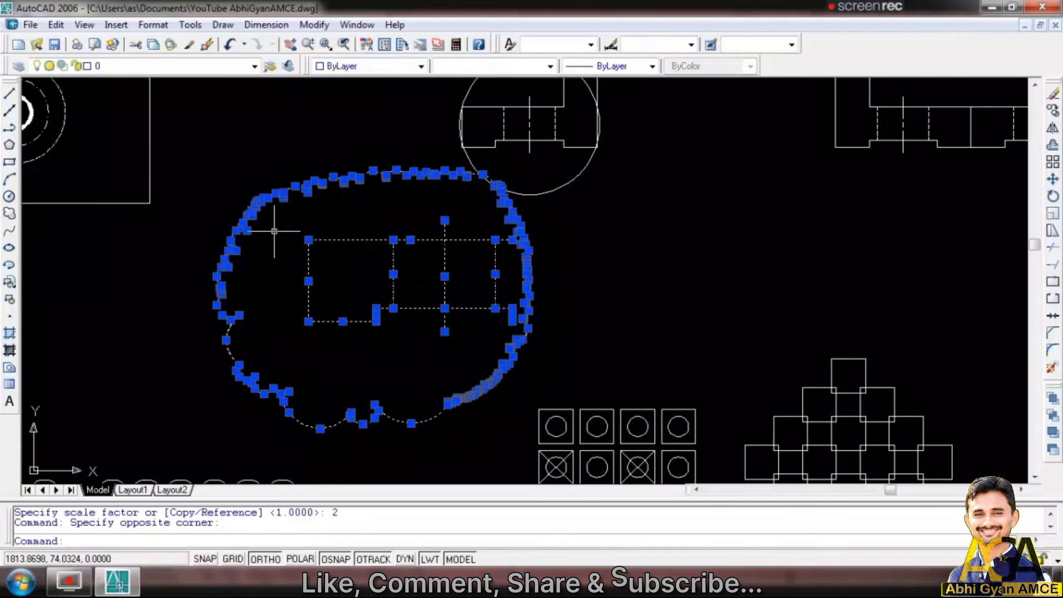
{"action": "key", "text": "Escape"}
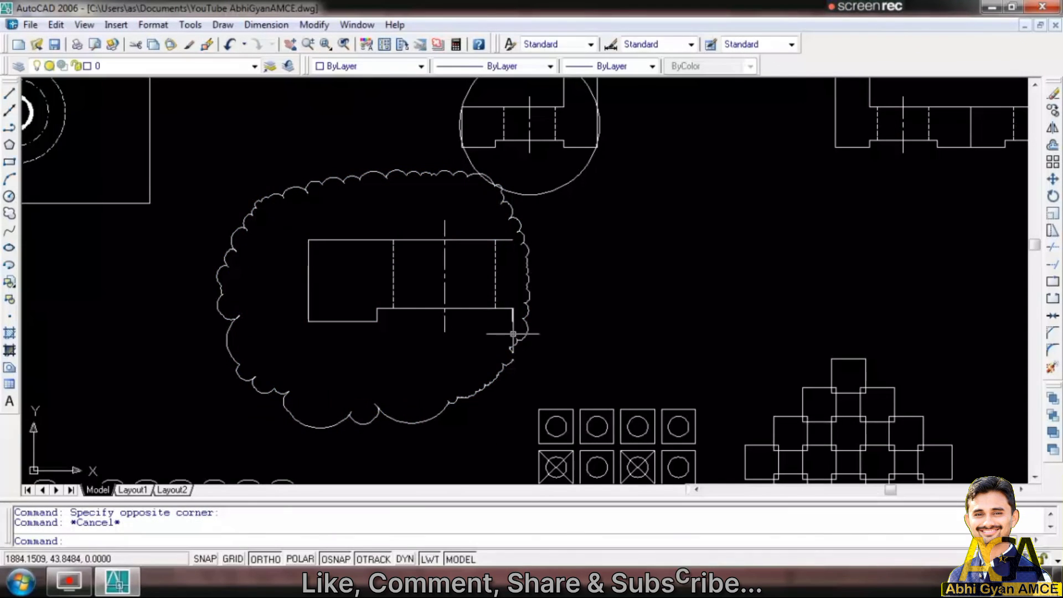
Window-select the enlarged bracket detail and move it into the revision cloud
{"action": "left_click", "coordinate": [514, 331]}
{"action": "left_click", "coordinate": [295, 238]}
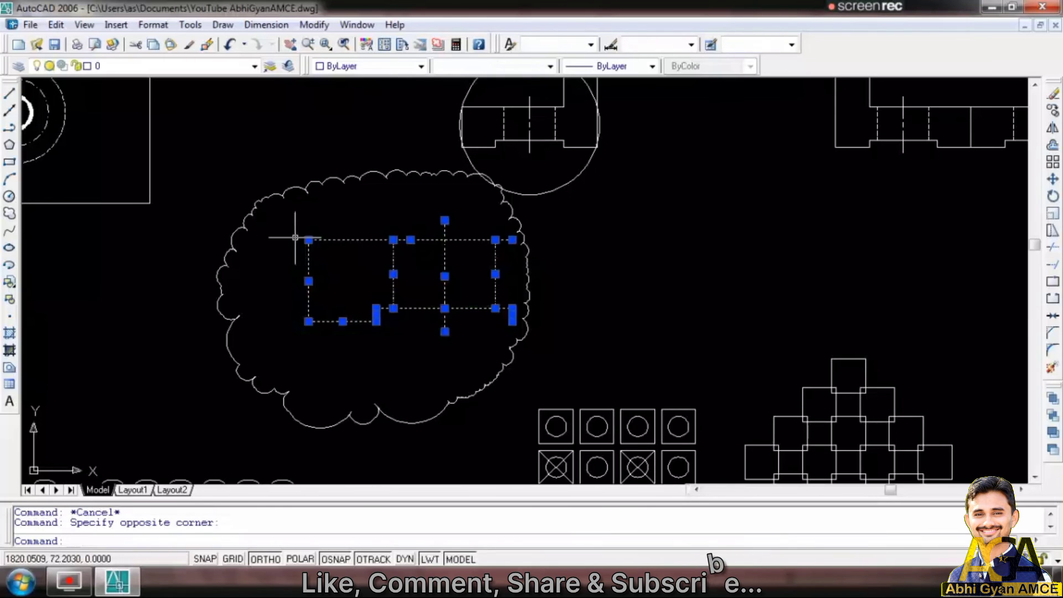
{"action": "type", "text": "m"}
{"action": "key", "text": "Return"}
{"action": "left_click", "coordinate": [399, 294]}
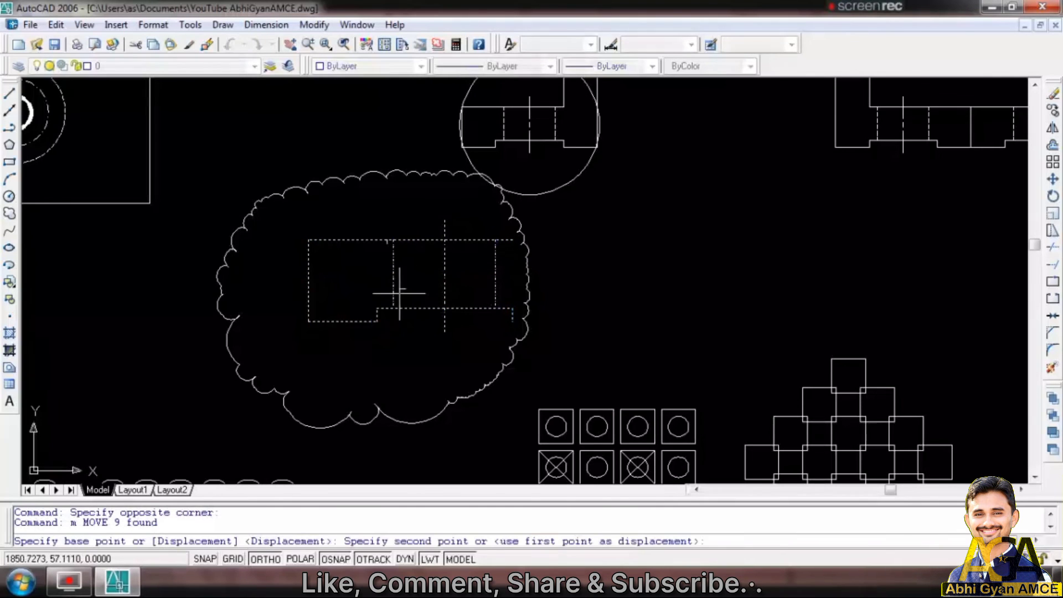
{"action": "left_click", "coordinate": [364, 323]}
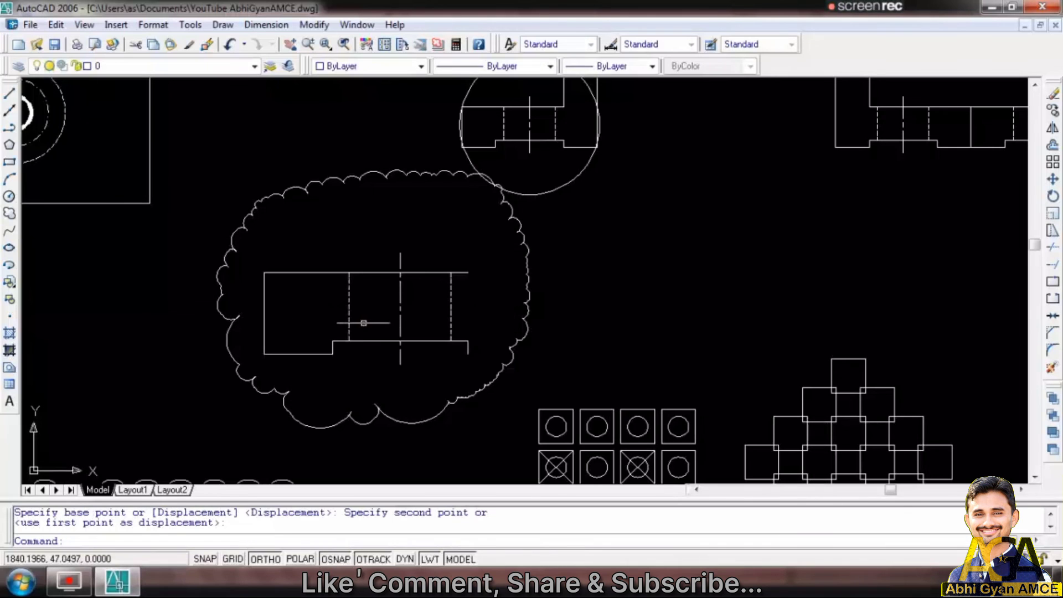
Move the detail again with M, shifting it slightly right to centre it
{"action": "left_click", "coordinate": [472, 360]}
{"action": "left_click", "coordinate": [255, 260]}
{"action": "type", "text": "m"}
{"action": "key", "text": "Return"}
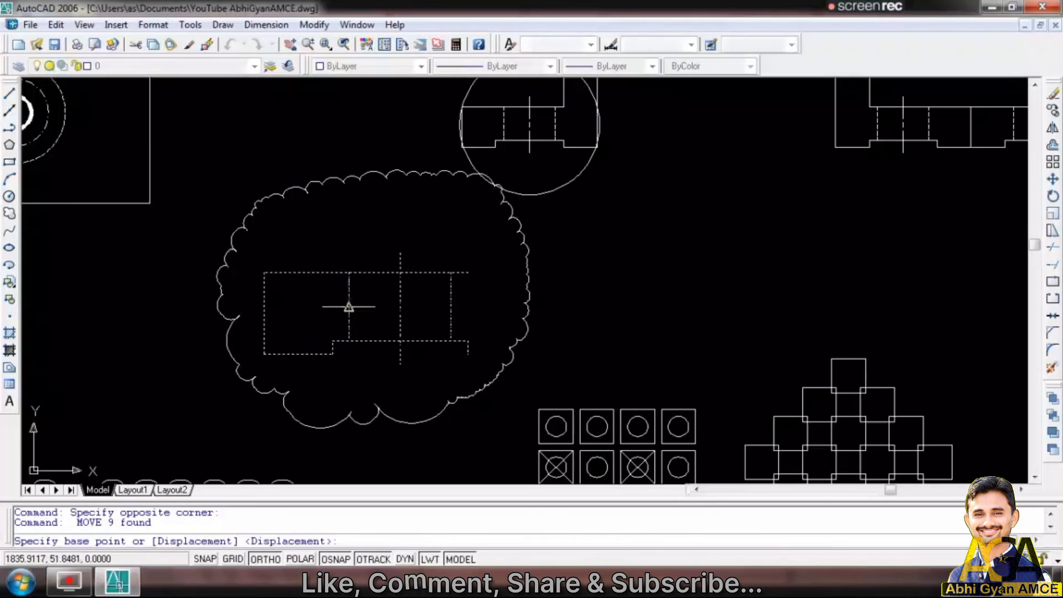
{"action": "left_click", "coordinate": [360, 301]}
{"action": "left_click", "coordinate": [362, 299]}
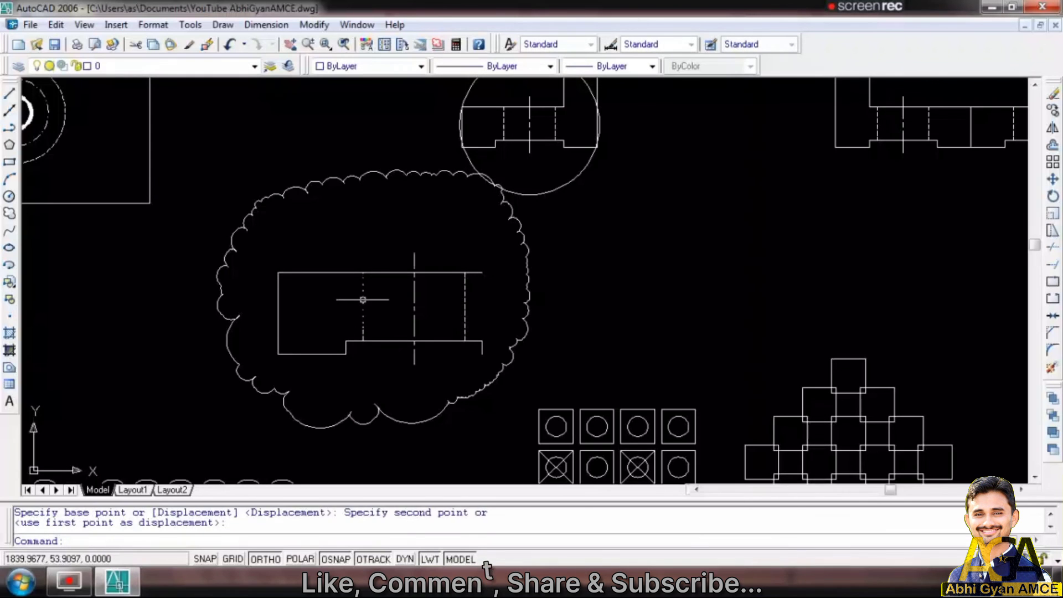
{"action": "key", "text": "Escape"}
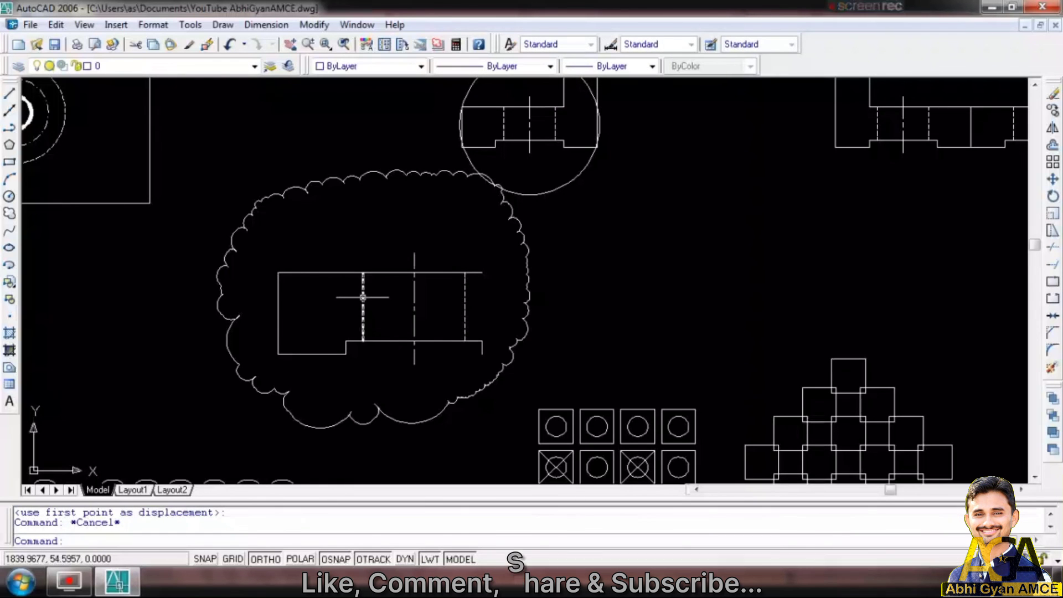
Zoom out to check the drawing, then undo the pan and zoom
{"action": "scroll", "coordinate": [430, 326], "scroll_direction": "down", "scroll_amount": 1}
{"action": "scroll", "coordinate": [437, 311], "scroll_direction": "down", "scroll_amount": 1}
{"action": "scroll", "coordinate": [438, 312], "scroll_direction": "down", "scroll_amount": 3}
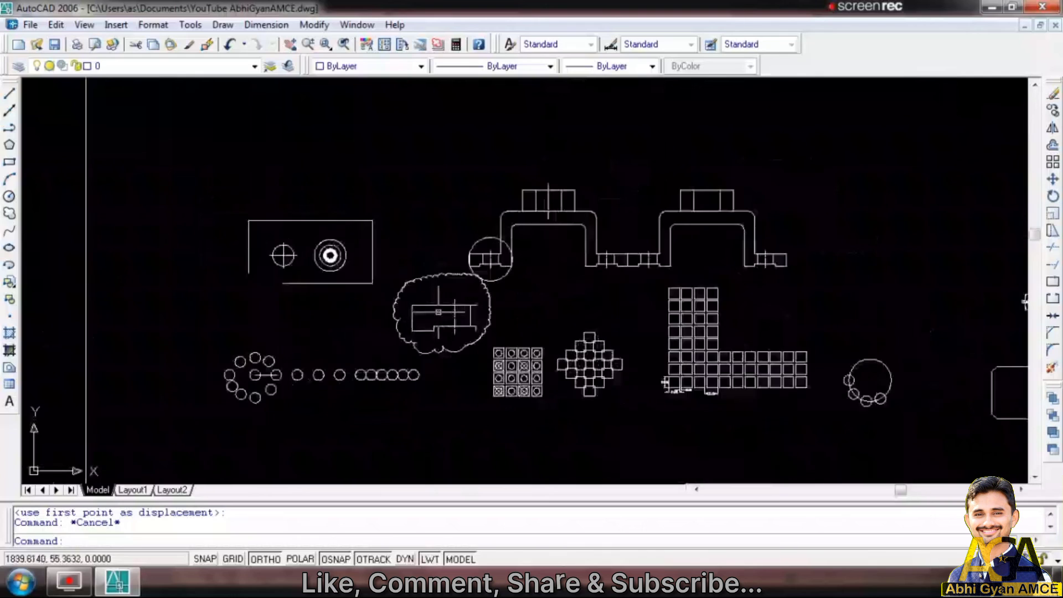
{"action": "scroll", "coordinate": [438, 312], "scroll_direction": "up", "scroll_amount": 2}
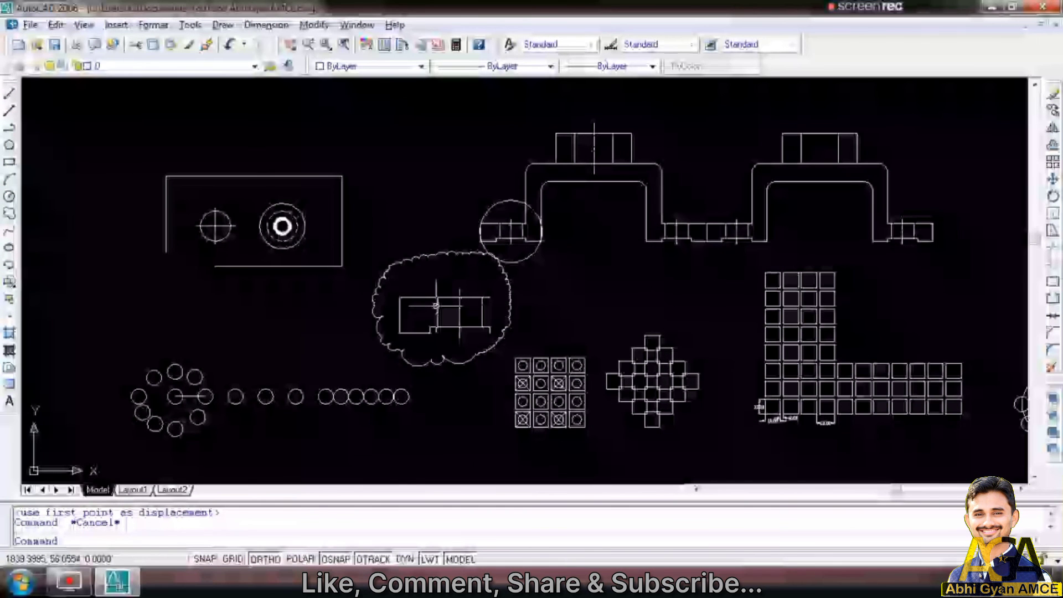
{"action": "key", "text": "alt+e"}
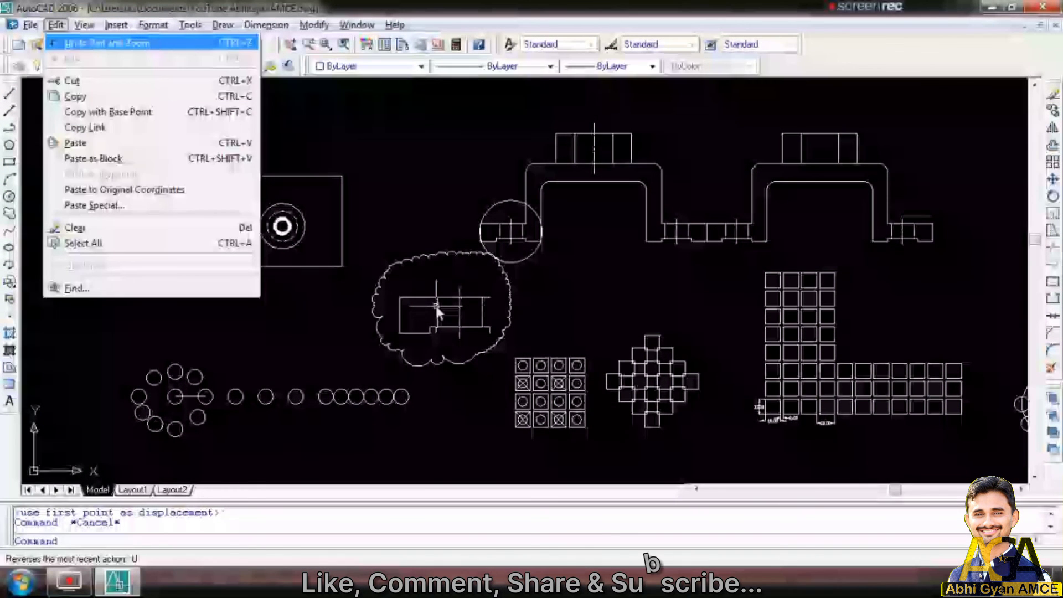
{"action": "key", "text": "Return"}
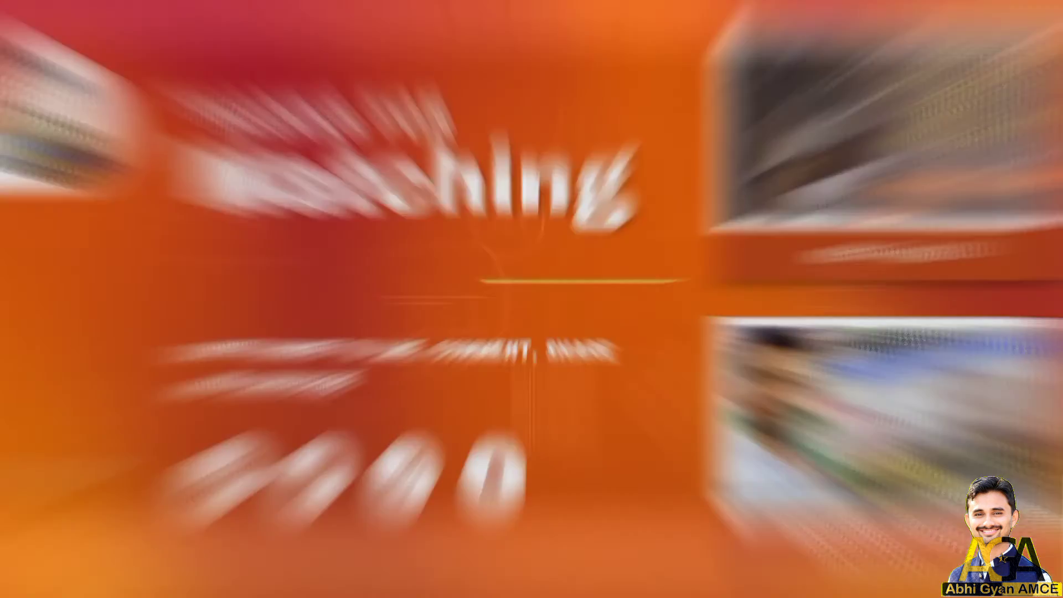